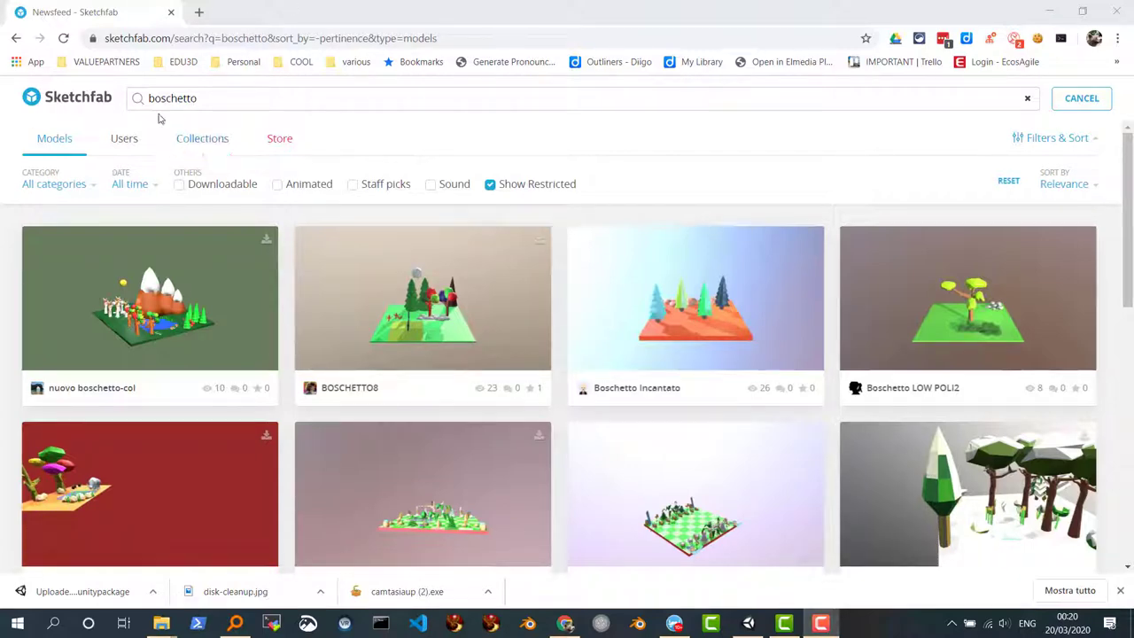
Return to the boschetto results and open the nuovo boschetto-col model page.
left_click(219, 100)
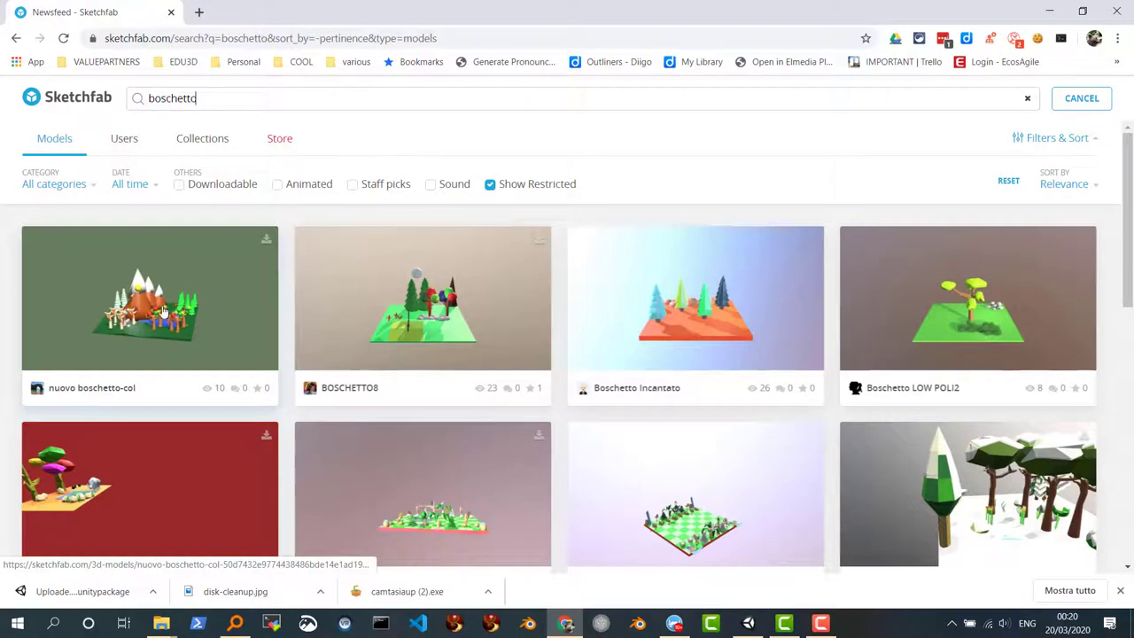
left_click(139, 331)
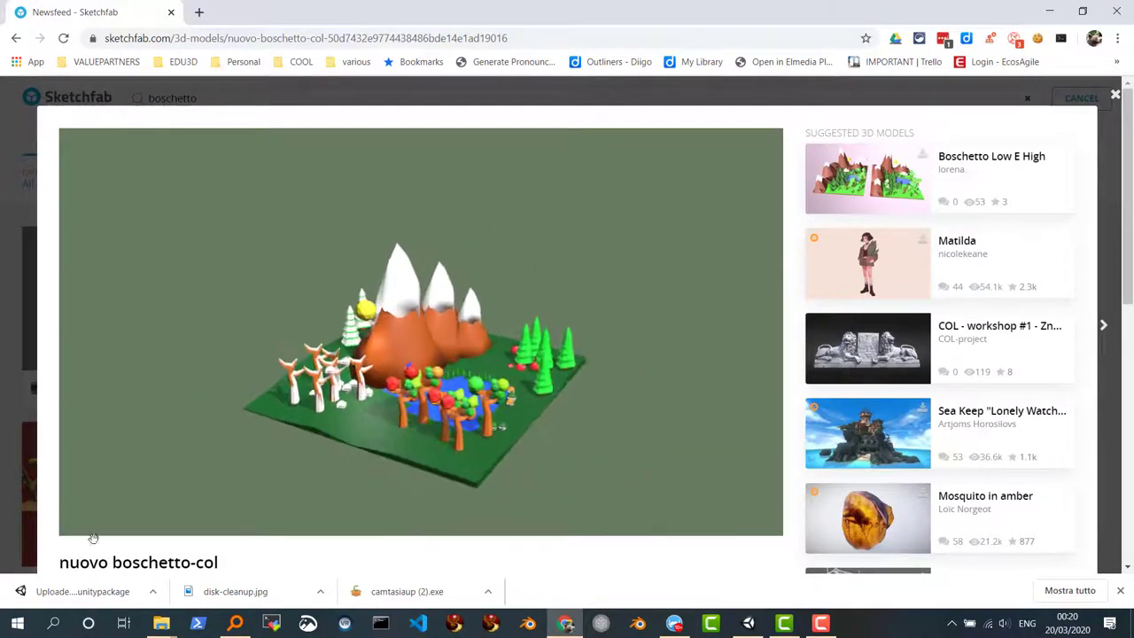
scroll(87, 538, "down", 2)
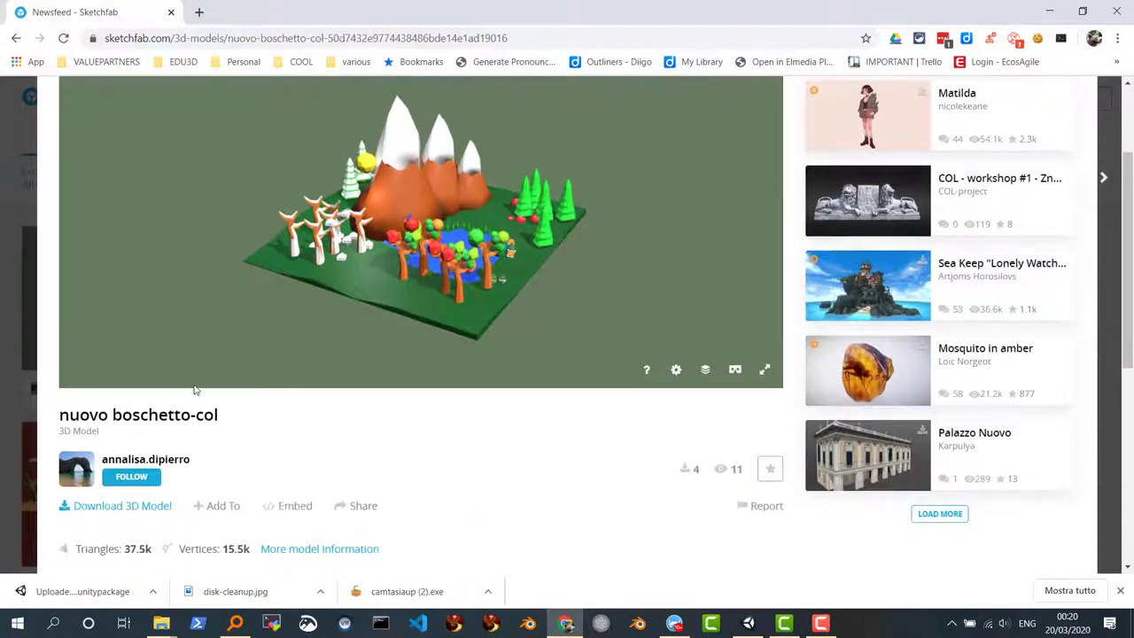
scroll(277, 320, "up", 3)
scroll(276, 319, "down", 3)
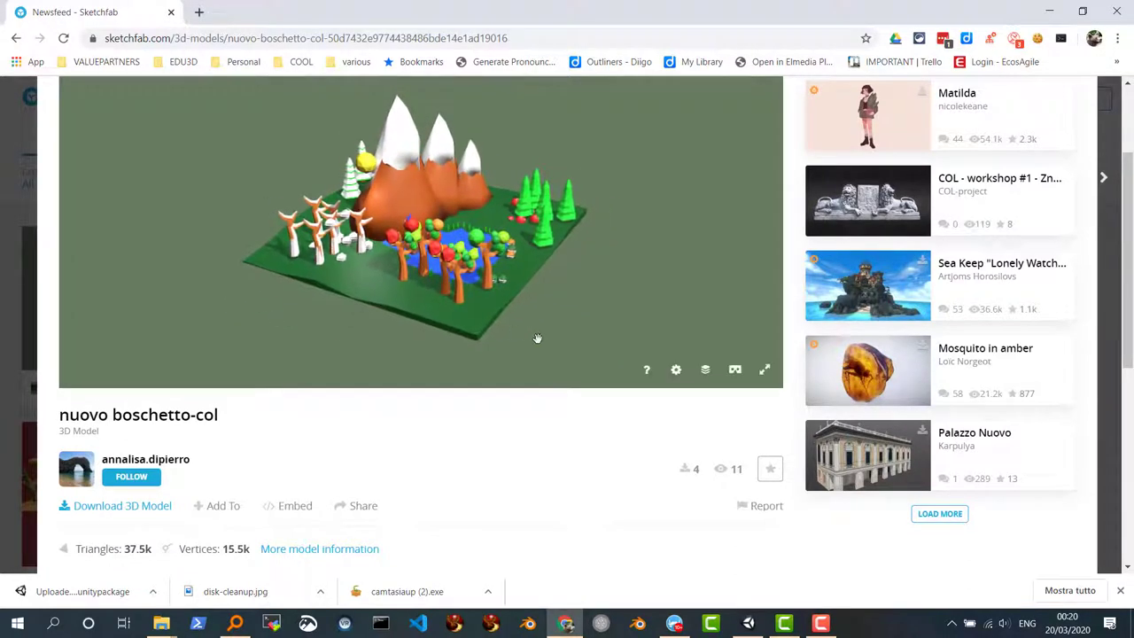
scroll(794, 228, "up", 1)
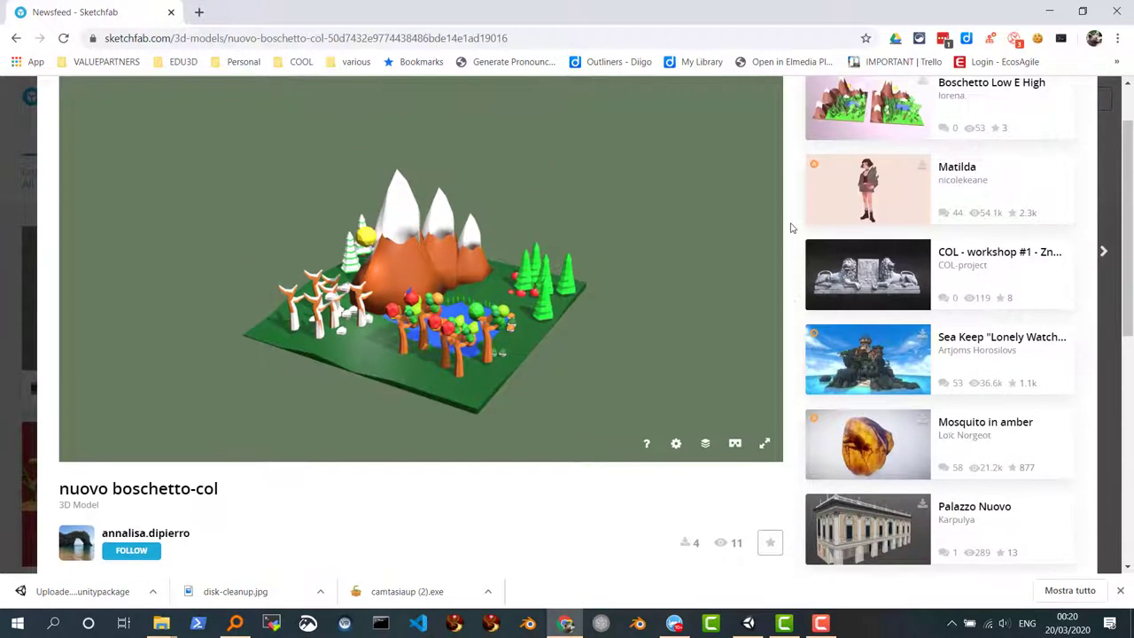
scroll(791, 228, "up", 1)
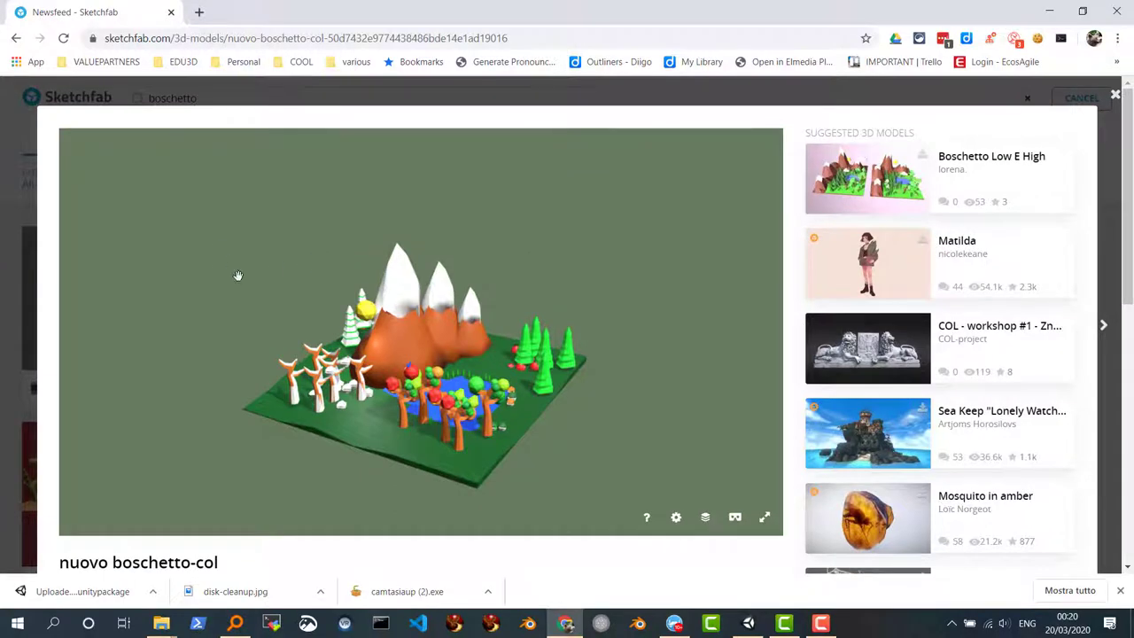
Orbit the forest model to a lower angle, zoom in, and start a screen capture.
mouse_move(237, 275)
left_mouse_down()
mouse_move(283, 319)
mouse_move(540, 354)
mouse_move(452, 340)
left_mouse_up()
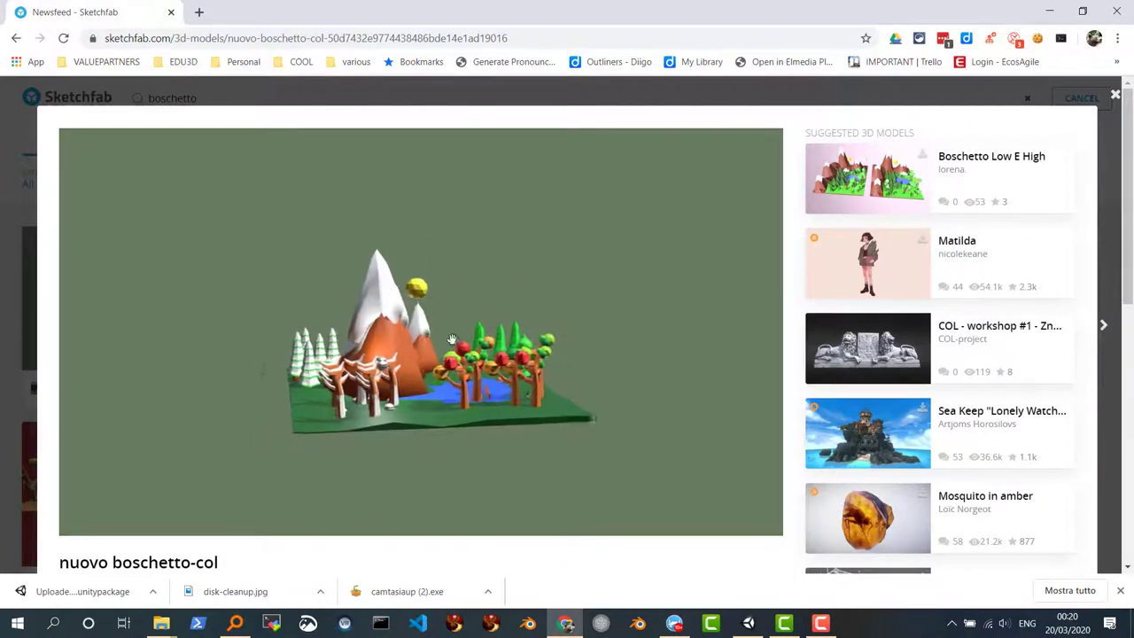
scroll(452, 340, "up", 3)
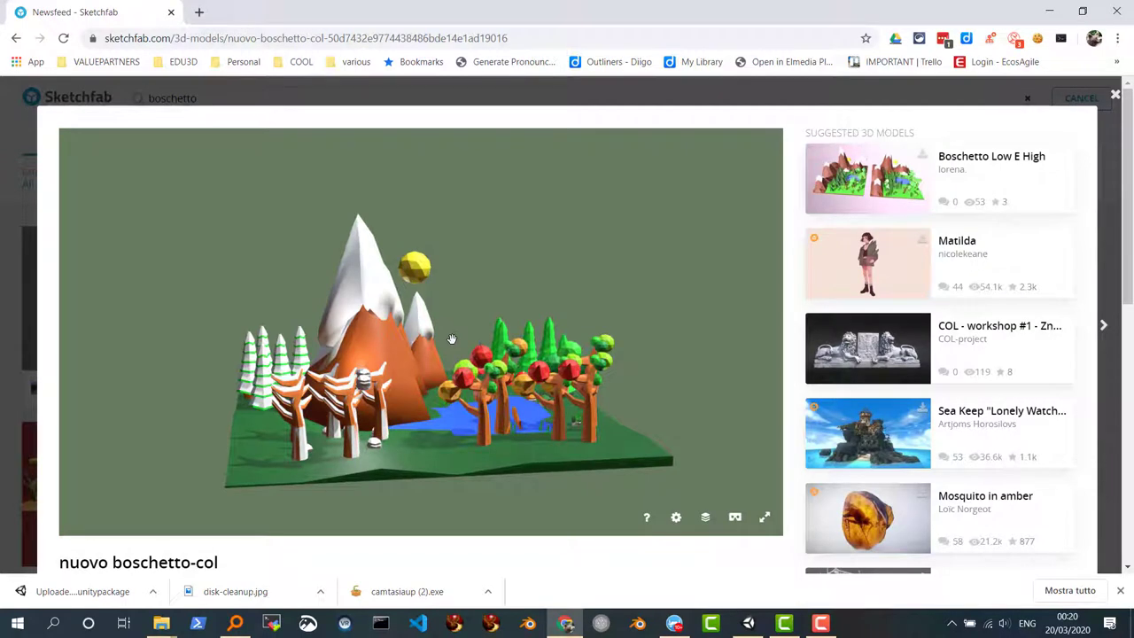
key("Print")
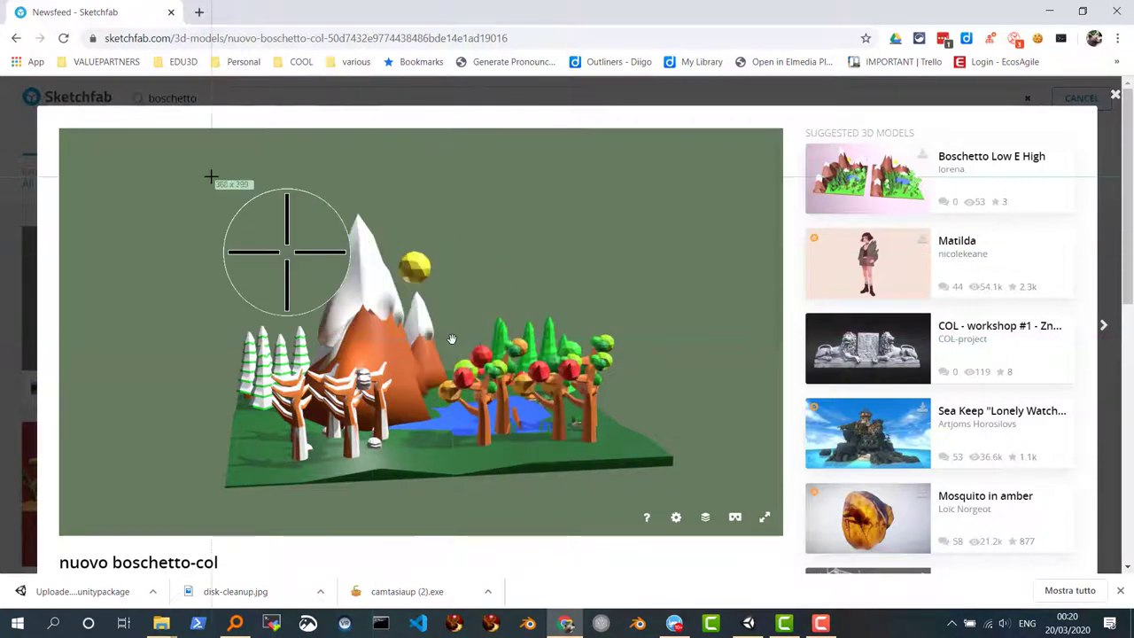
Capture the 3D forest preview region with Greenshot and save it as a PNG in Immagini.
left_click_drag(216, 184, 683, 498)
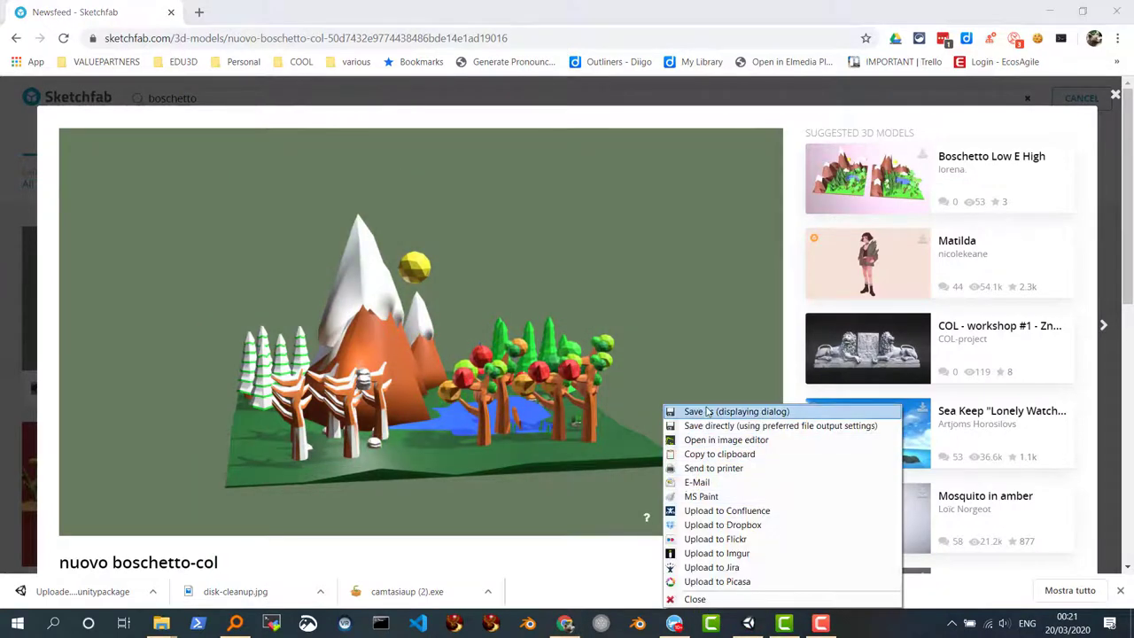
left_click(708, 411)
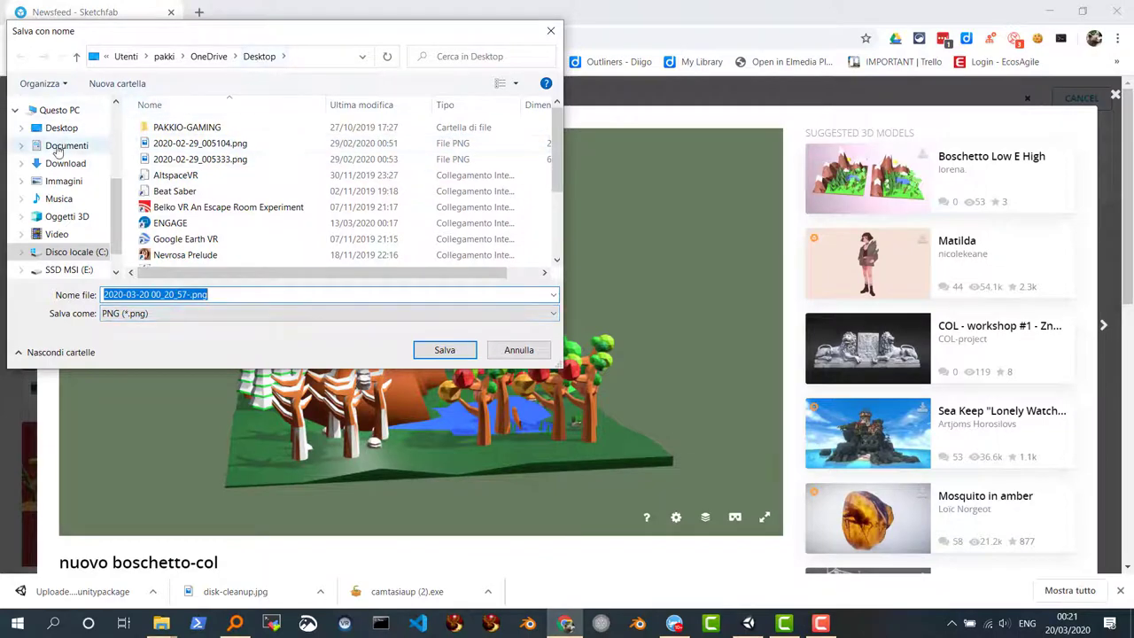
left_click(60, 180)
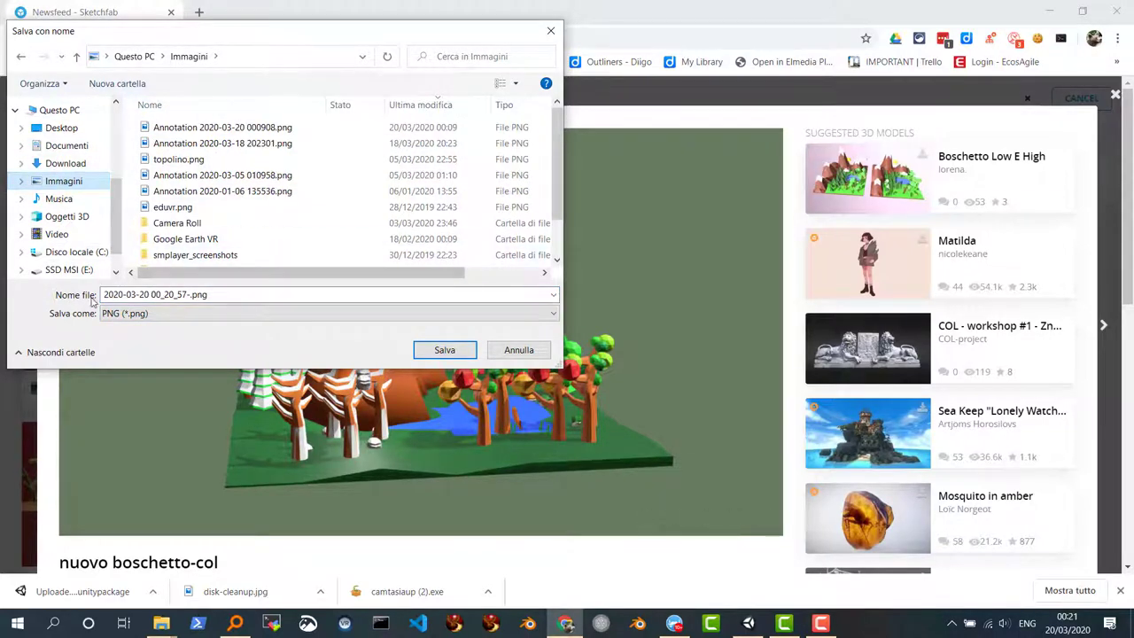
left_click(451, 350)
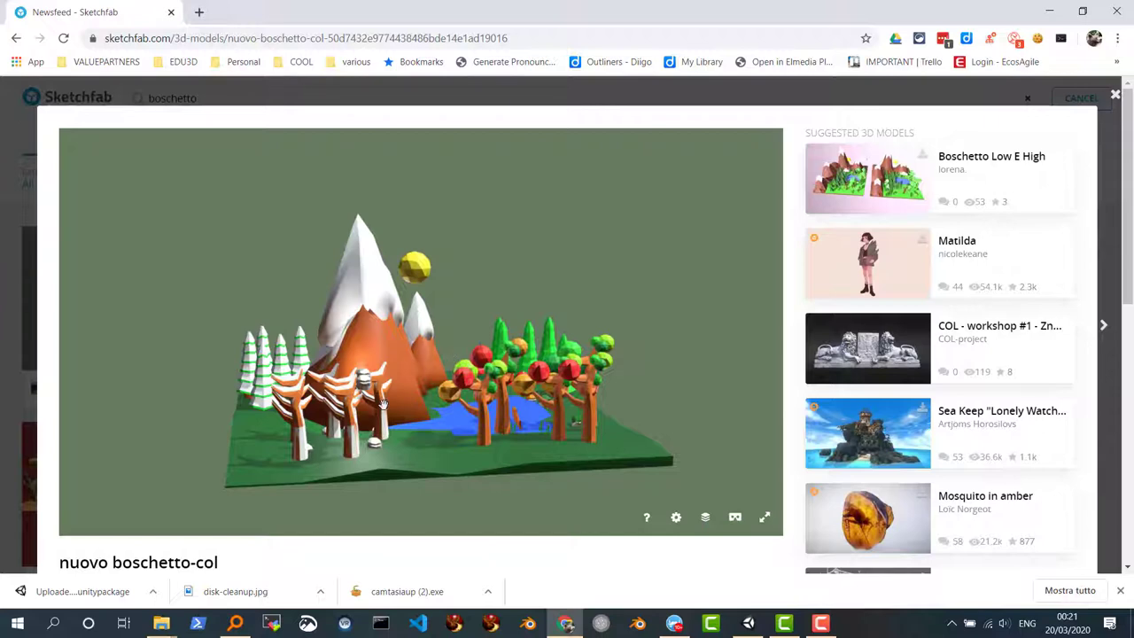
Download the model's Original format (blend) as the 759 KB nuovo-boschetto-col.zip.
scroll(257, 425, "down", 2)
scroll(256, 425, "up", 2)
scroll(55, 542, "down", 1)
scroll(55, 542, "down", 2)
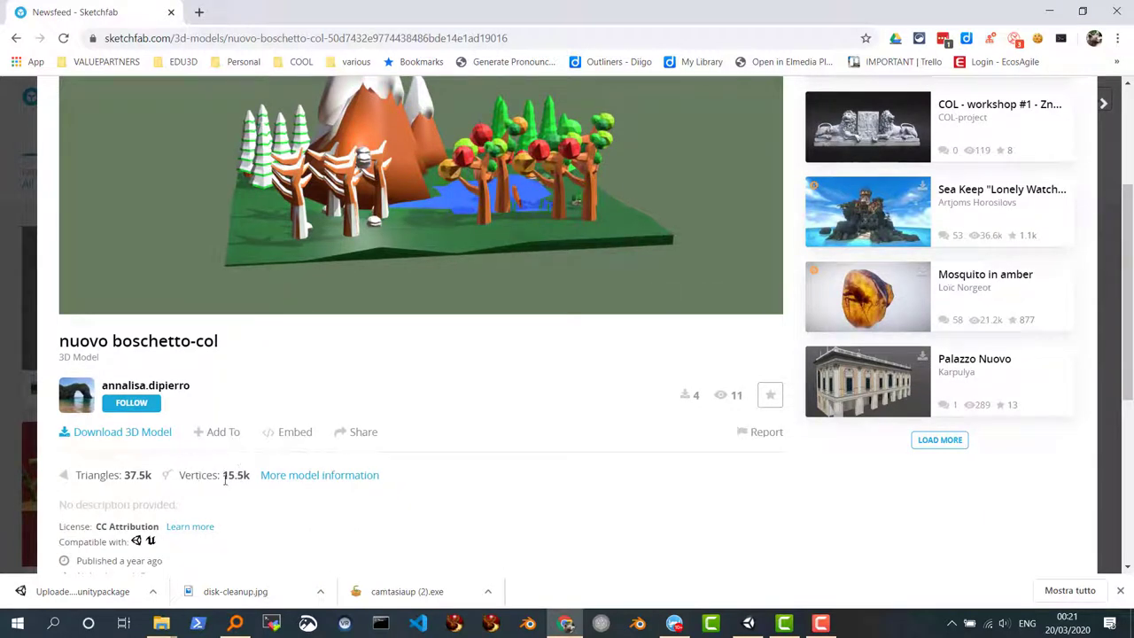
left_click(103, 434)
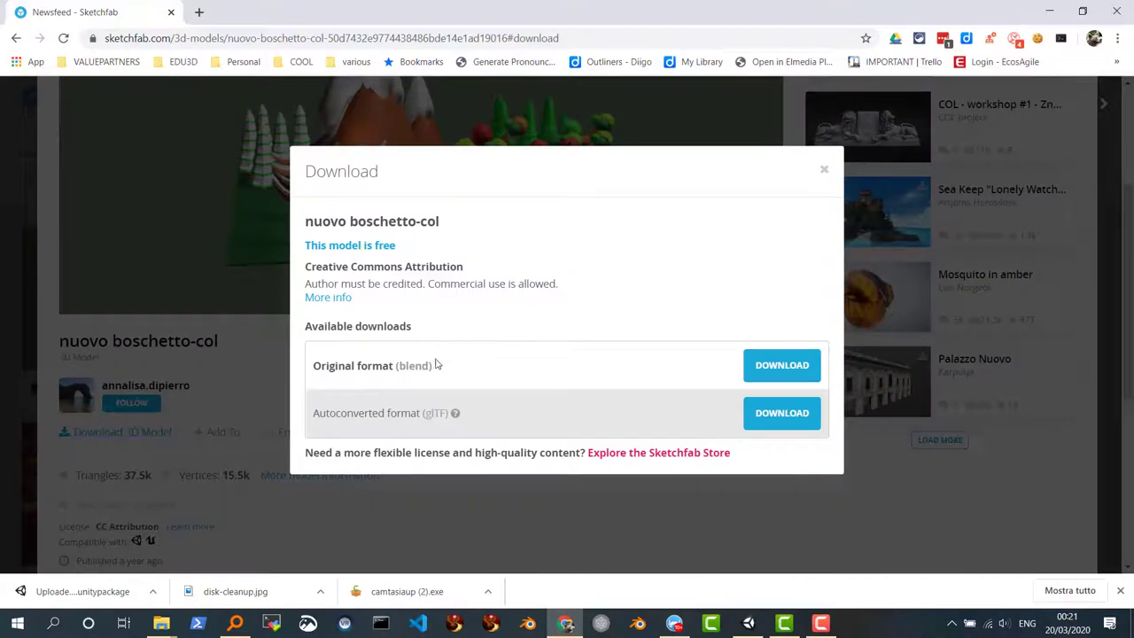
left_click(781, 371)
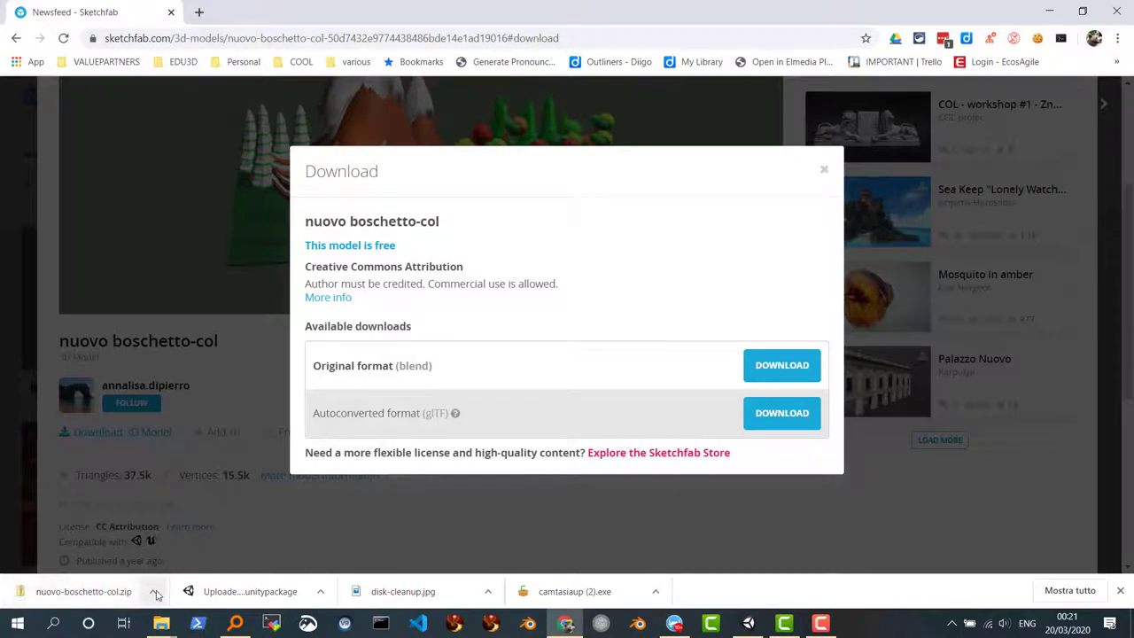
left_click(156, 592)
Extract nuovo-boschetto-col.zip with 7-Zip into a nuovo-boschetto-col folder.
left_click(221, 536)
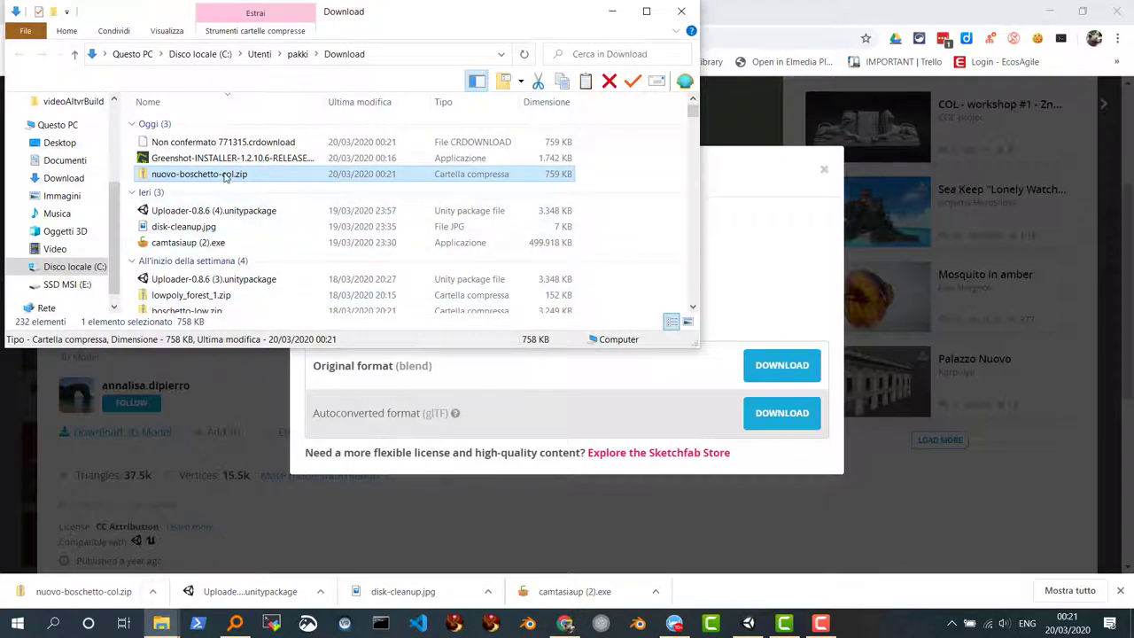
right_click(225, 177)
mouse_move(322, 260)
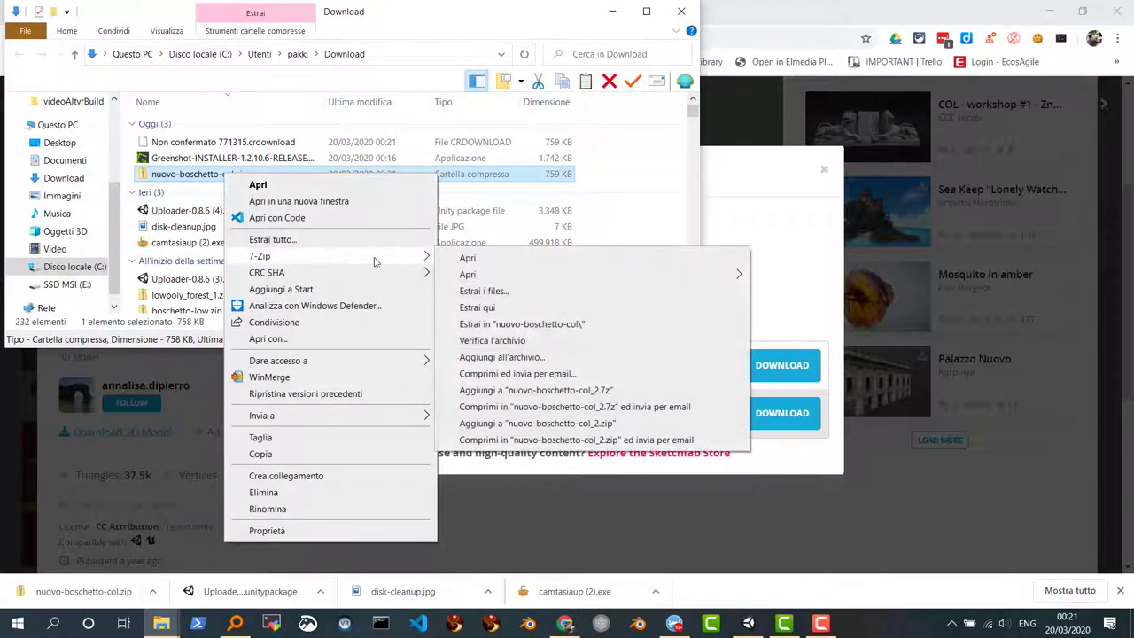
left_click(529, 324)
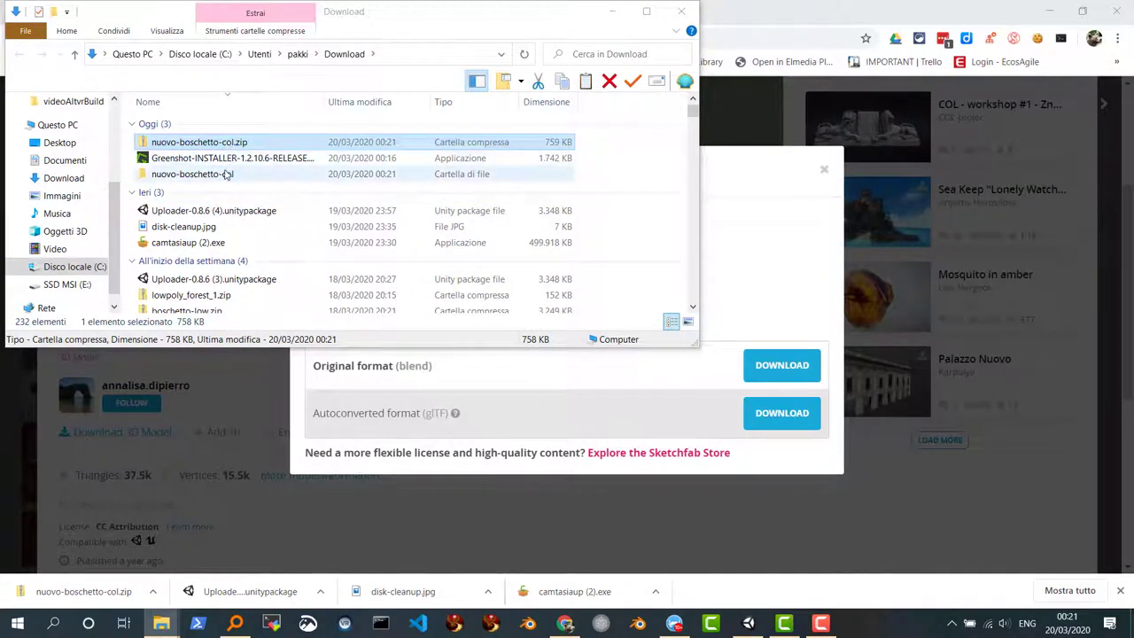
Open the extracted folder's source subfolder holding the .blend file, and reposition its window.
left_click(217, 175)
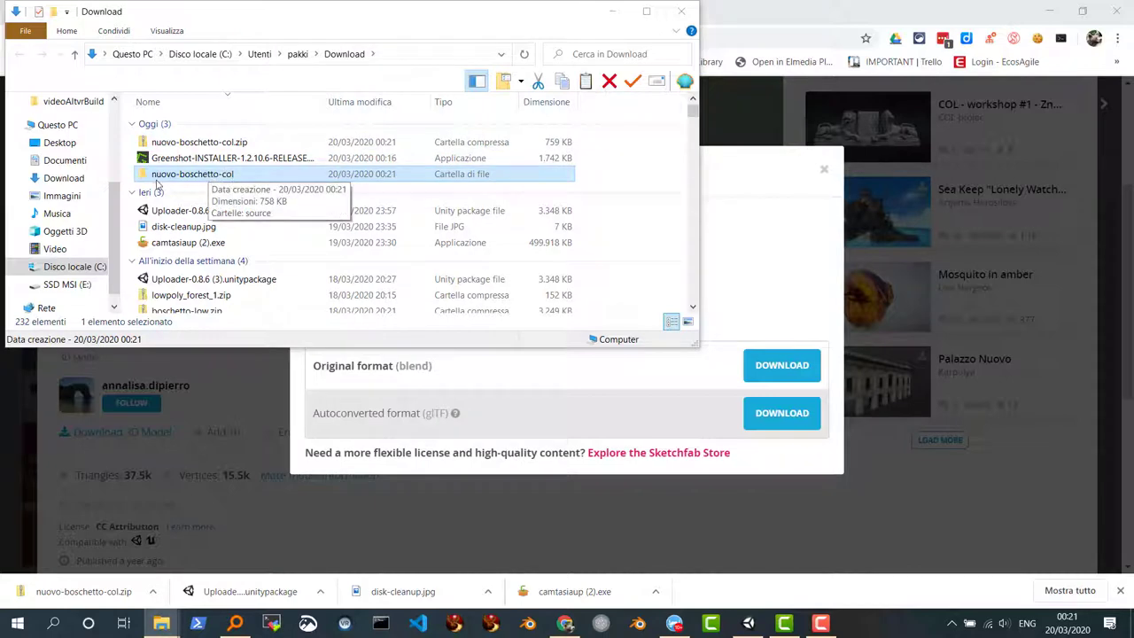
double_click(210, 181)
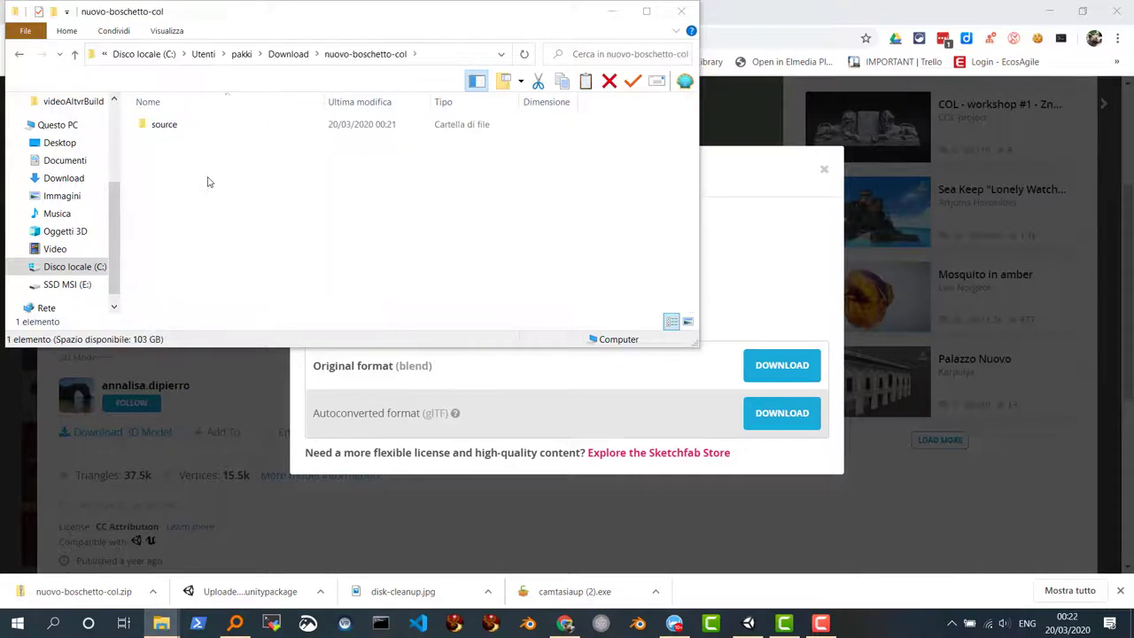
double_click(168, 125)
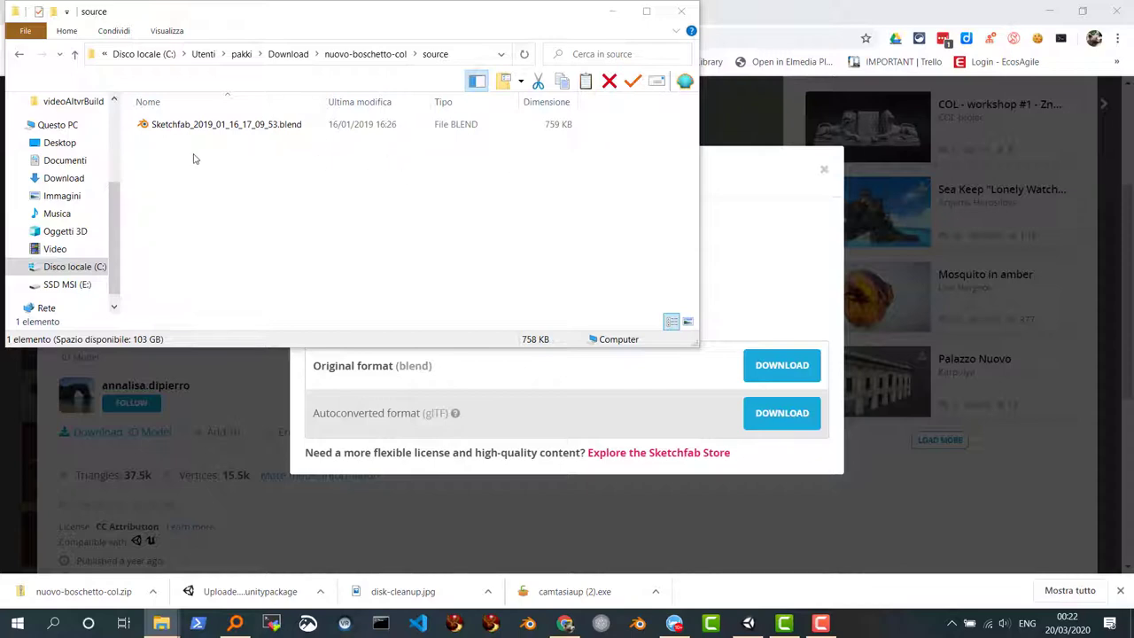
left_click_drag(270, 19, 305, 116)
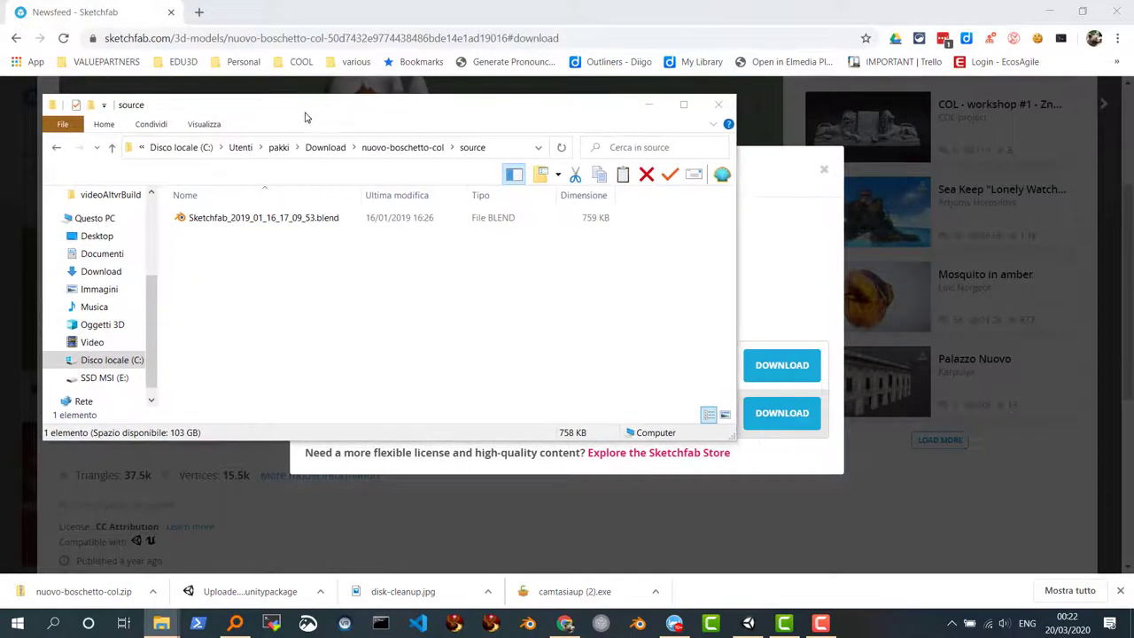
Switch to Unity and open the Assets Scenes folder in the Project window.
left_click(748, 623)
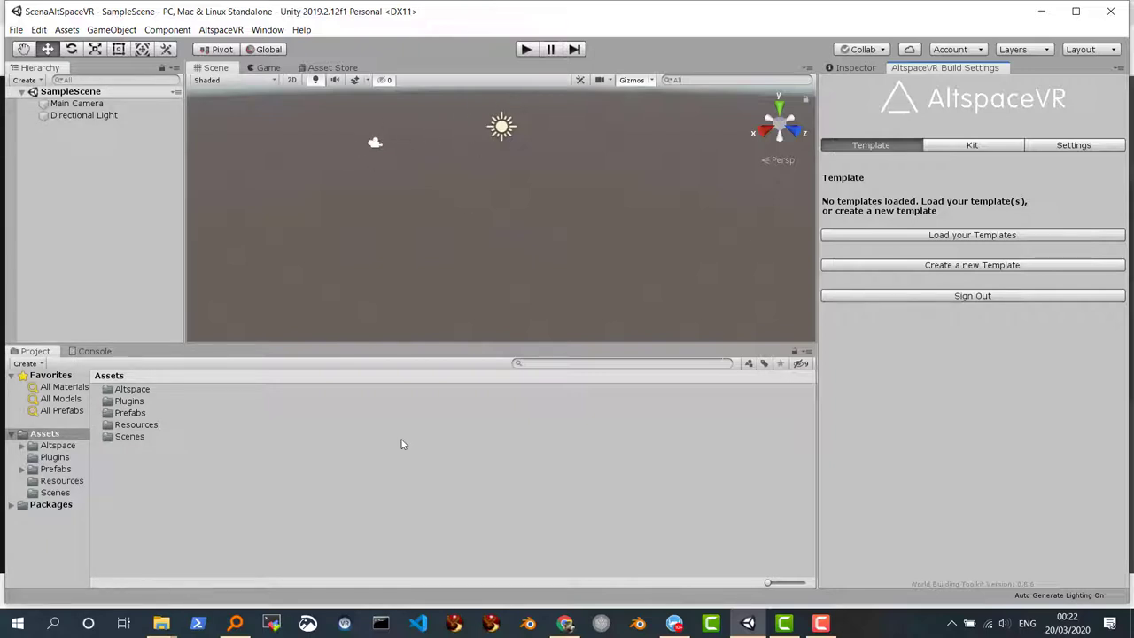
double_click(139, 437)
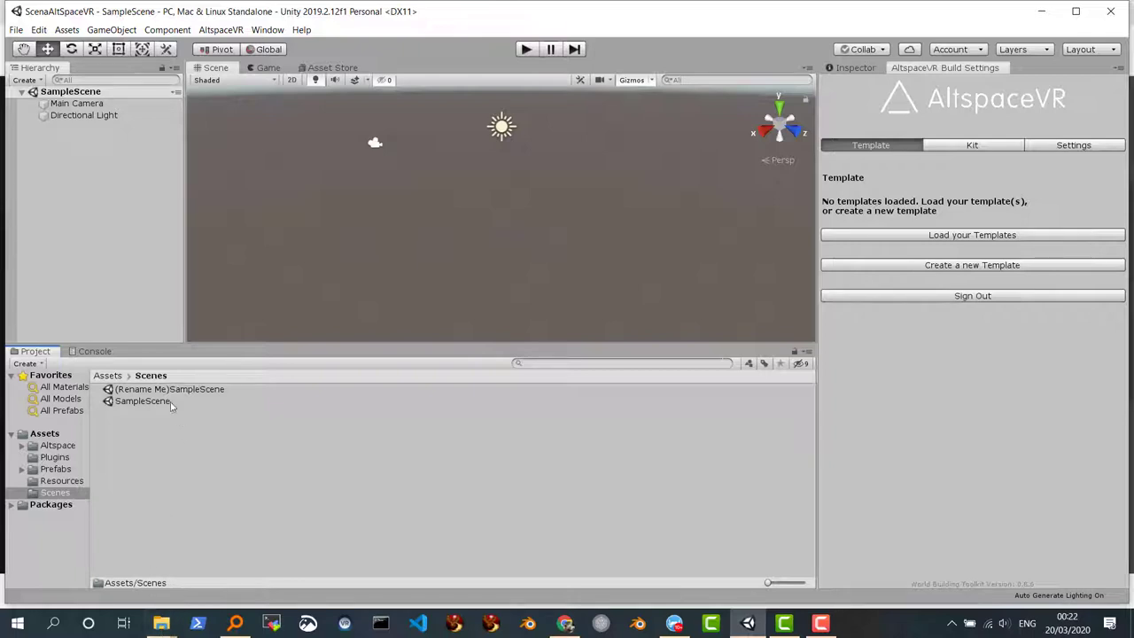
Drag Sketchfab_2019_01_16_17_09_53.blend from Explorer into Unity's Scenes folder to import it.
left_click(162, 628)
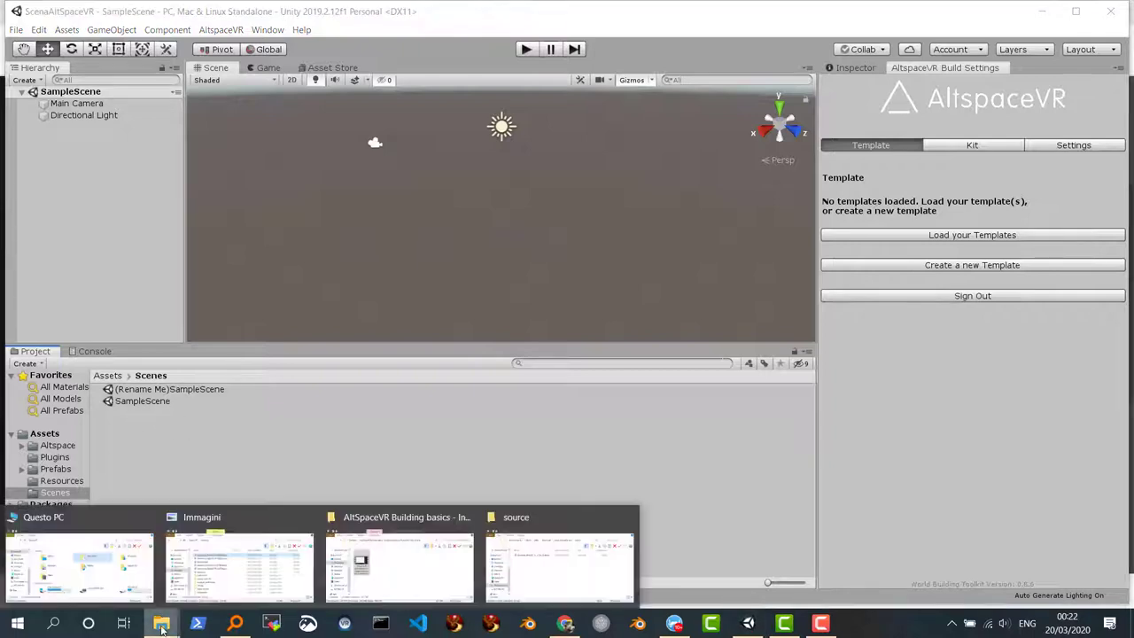
left_click(554, 572)
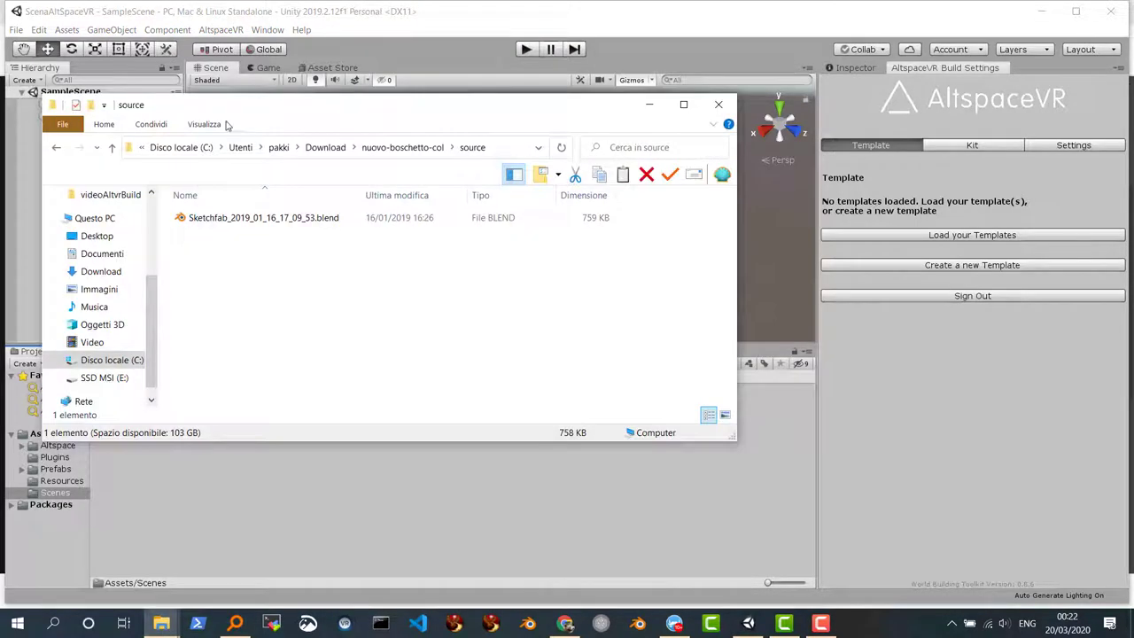
left_click_drag(222, 107, 603, 120)
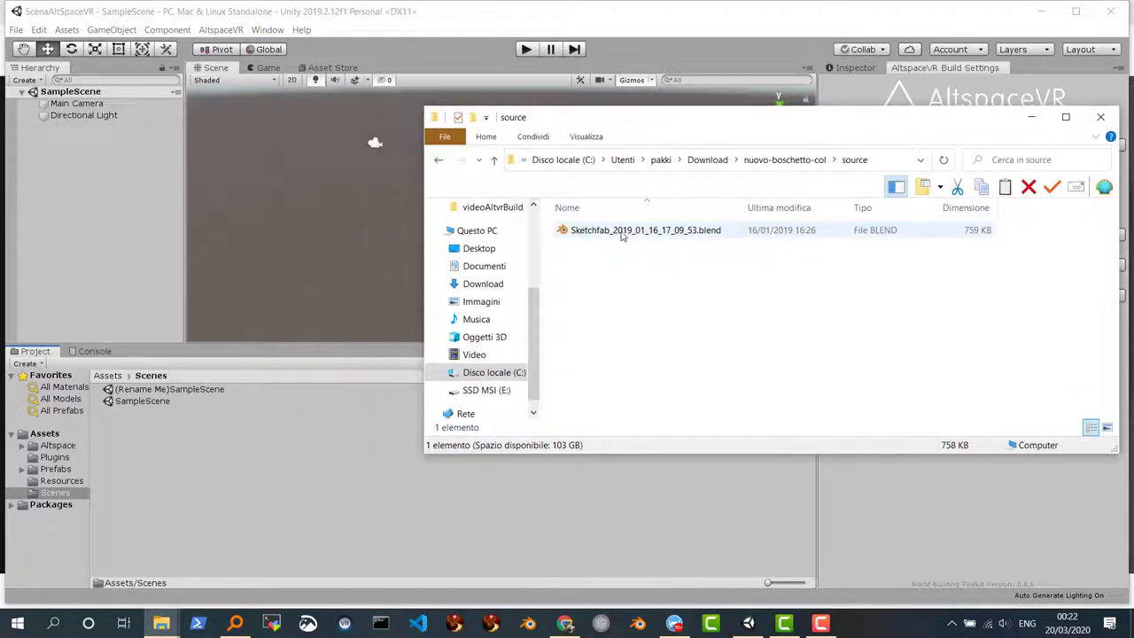
left_click_drag(622, 235, 216, 463)
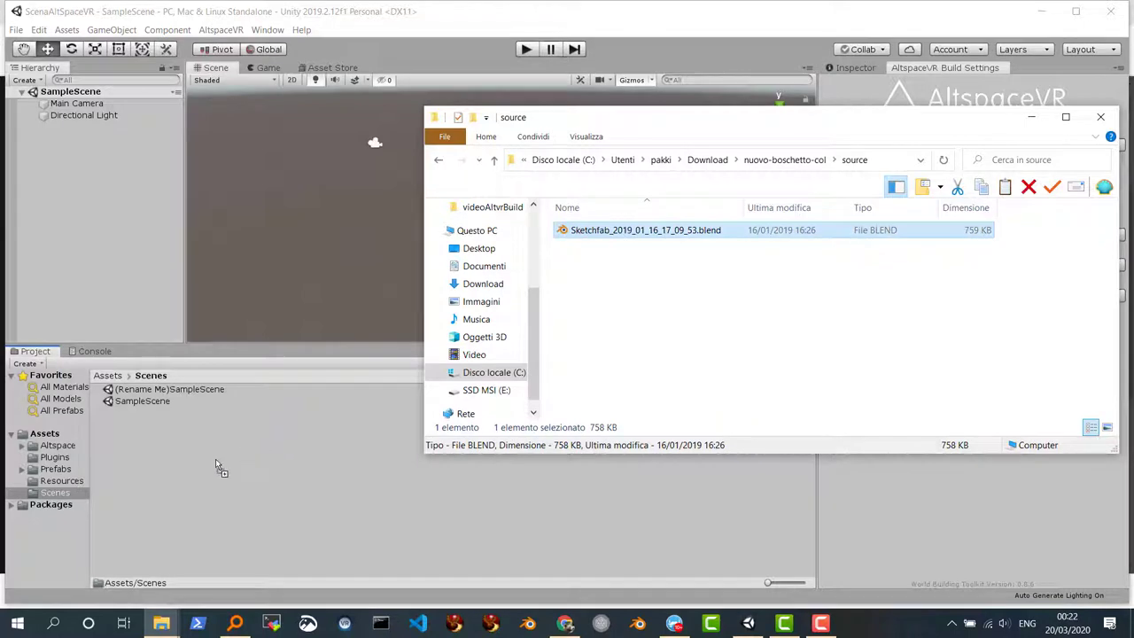
left_click_drag(206, 466, 205, 462)
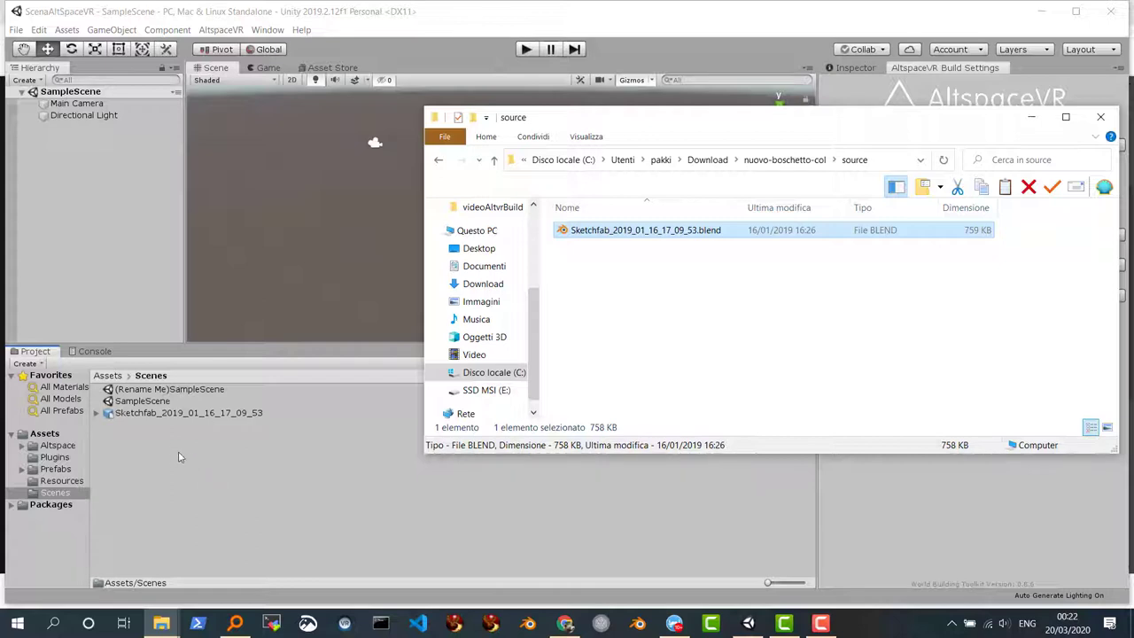
left_click(182, 458)
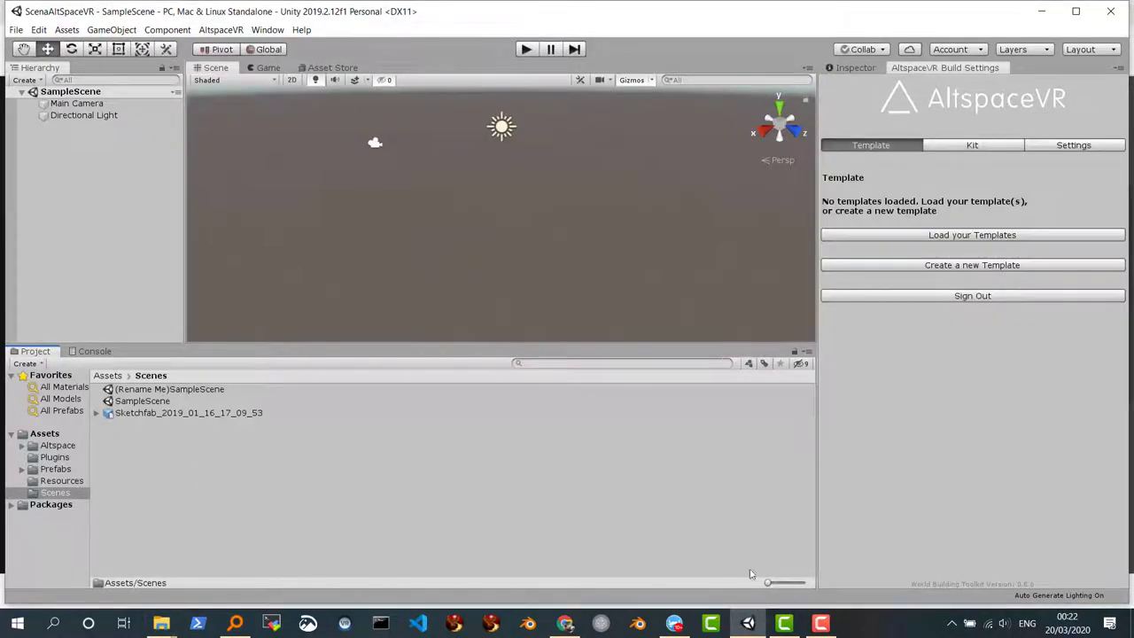
left_click_drag(769, 584, 824, 582)
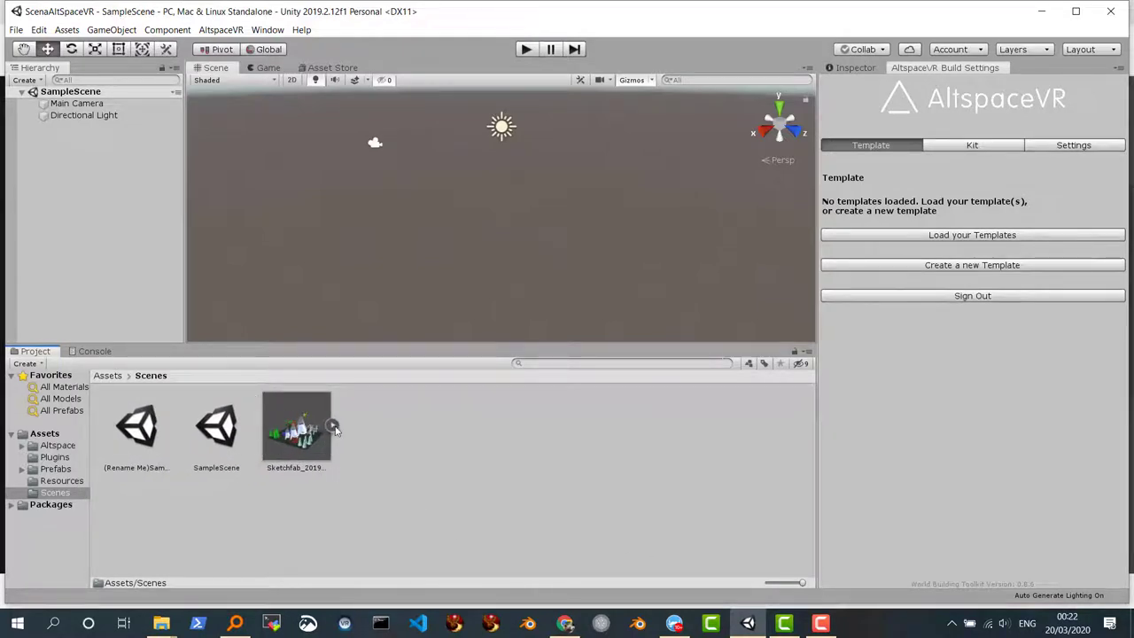
left_click(334, 427)
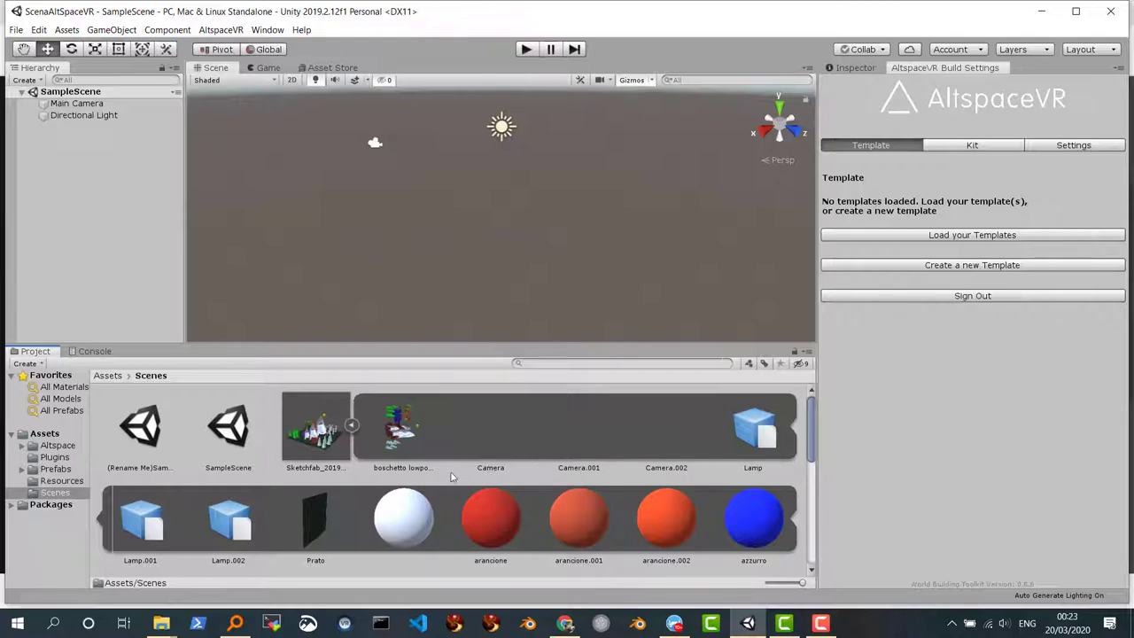
left_click(351, 426)
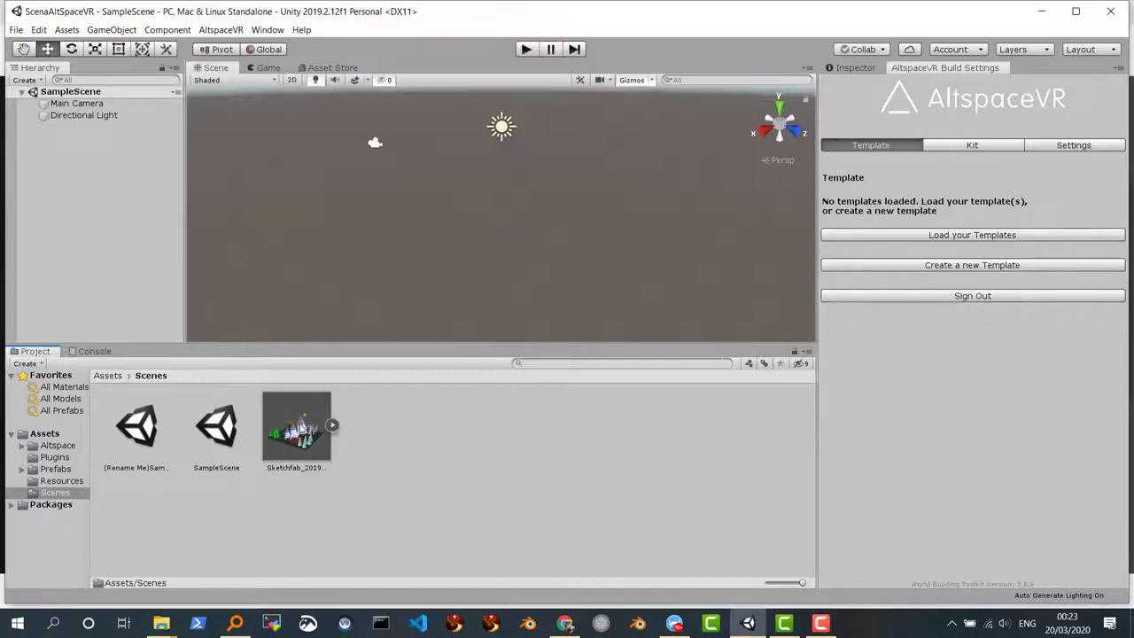
right_click(301, 429)
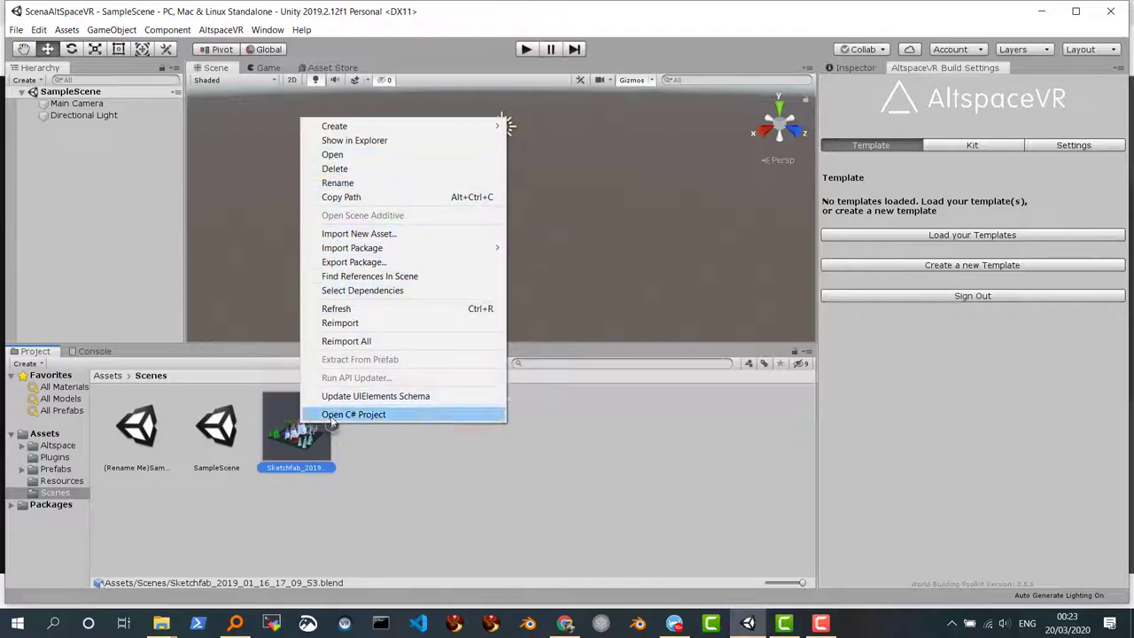
left_click(308, 431)
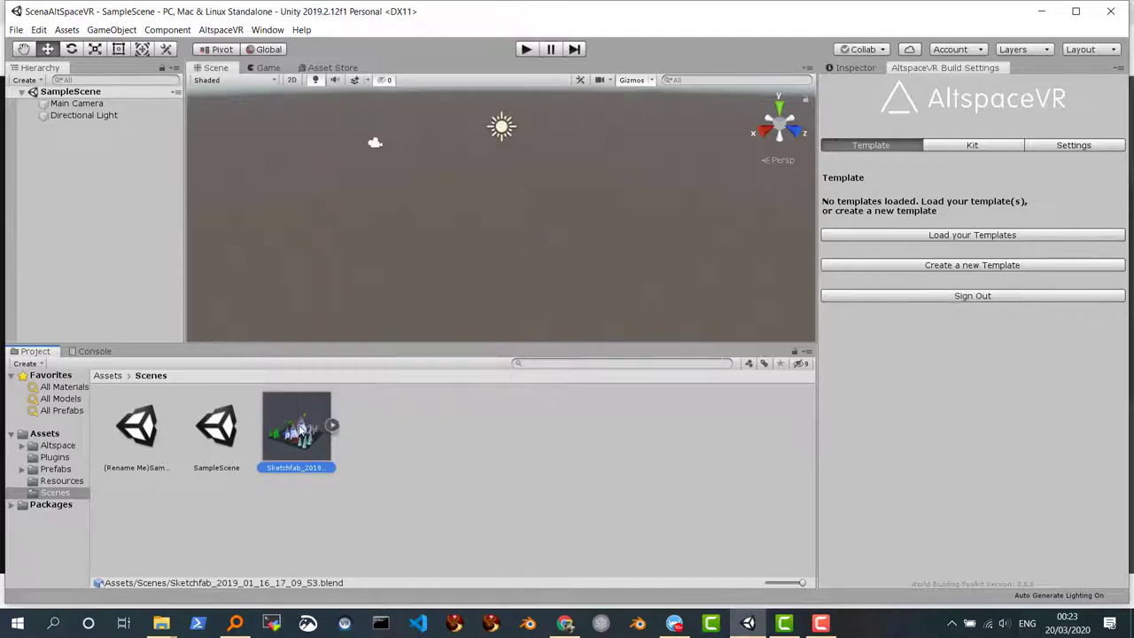
Drop the Sketchfab forest model into the scene, frame it, and reset its Transform to 0,0,0.
left_click_drag(295, 428, 420, 230)
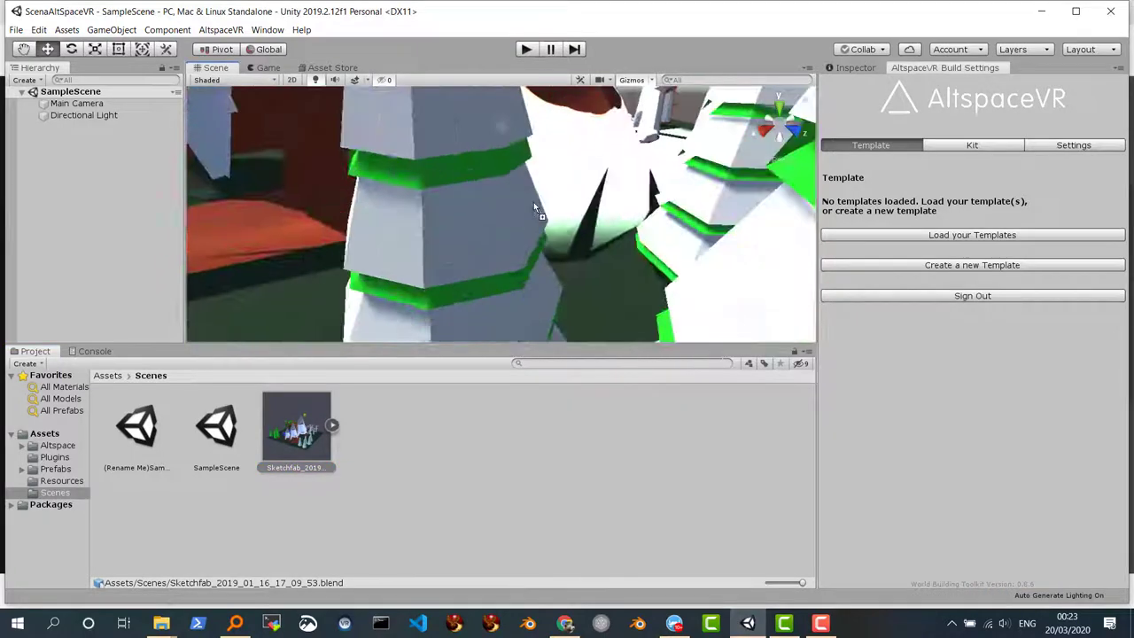
left_click_drag(420, 230, 514, 234)
key("f")
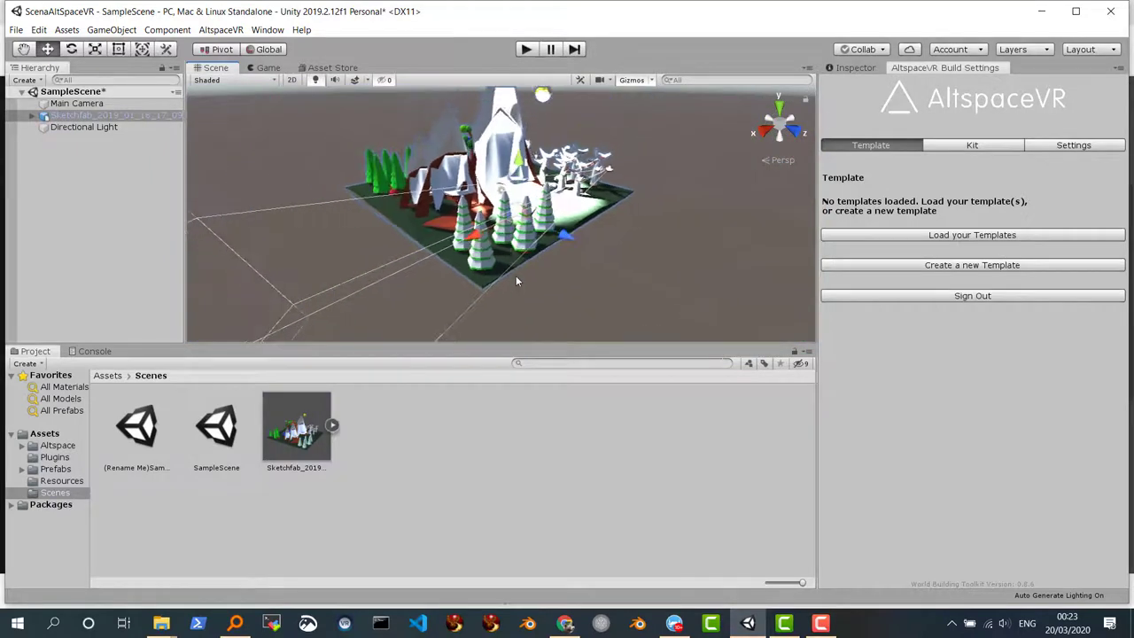
left_click(853, 69)
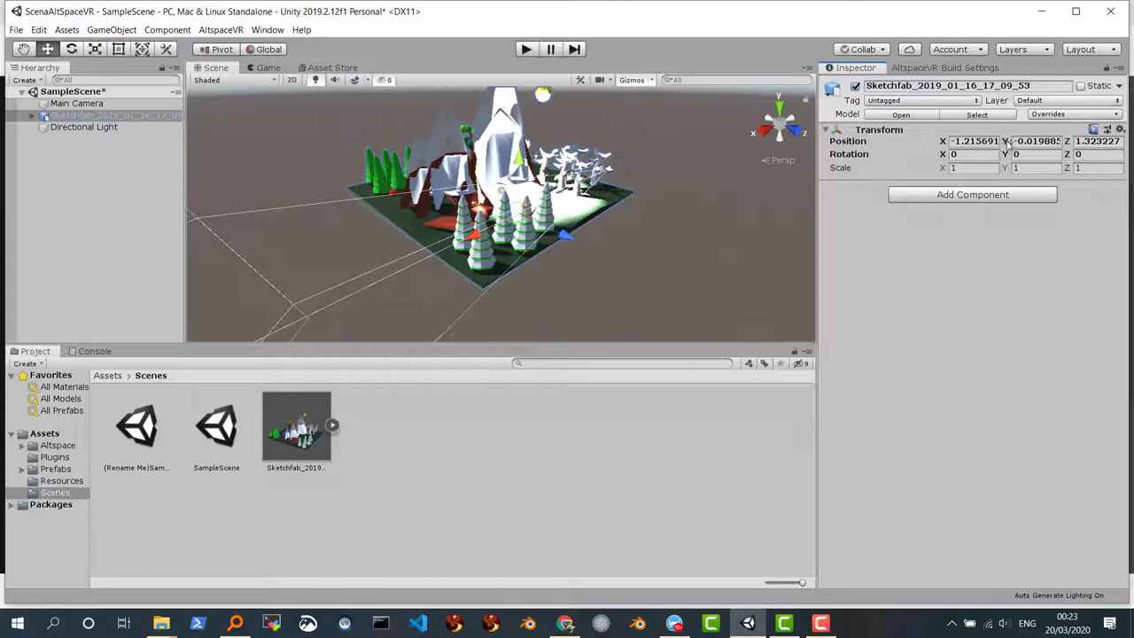
left_click(1121, 130)
left_click(1090, 144)
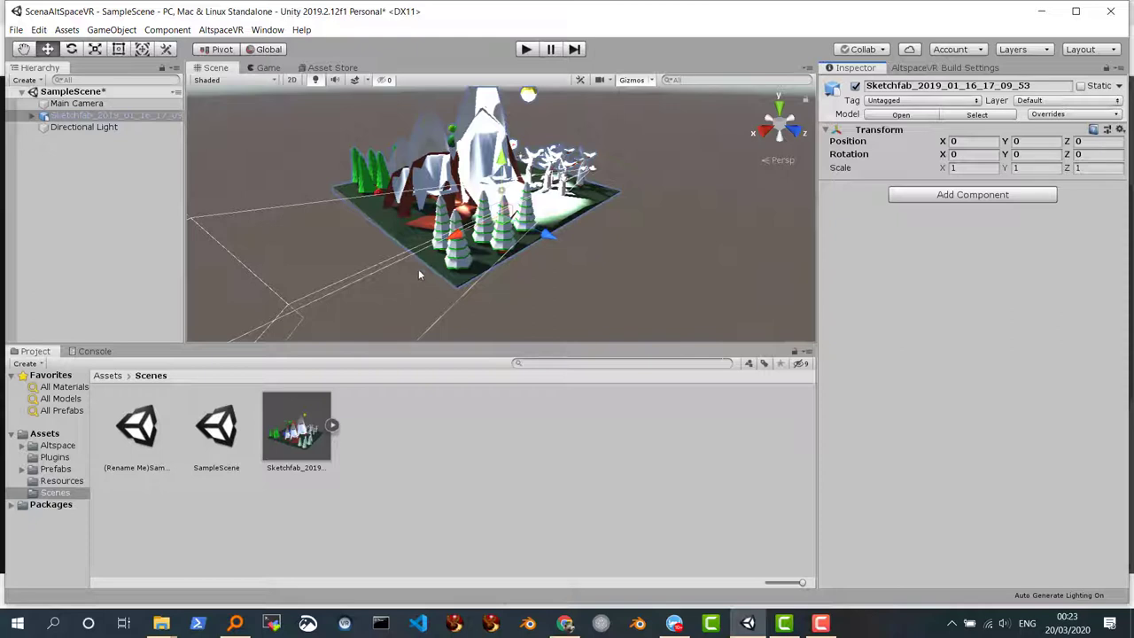
Expand the Sketchfab object and try deleting Lamp, dismissing the prefab restructuring warning.
left_click(32, 117)
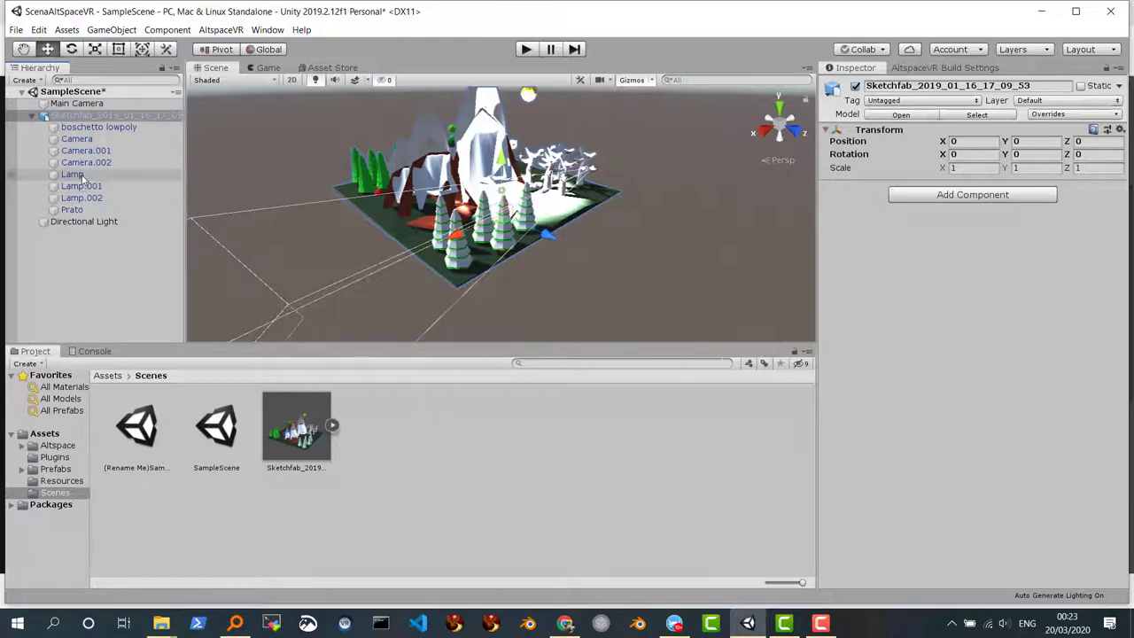
left_click(84, 179)
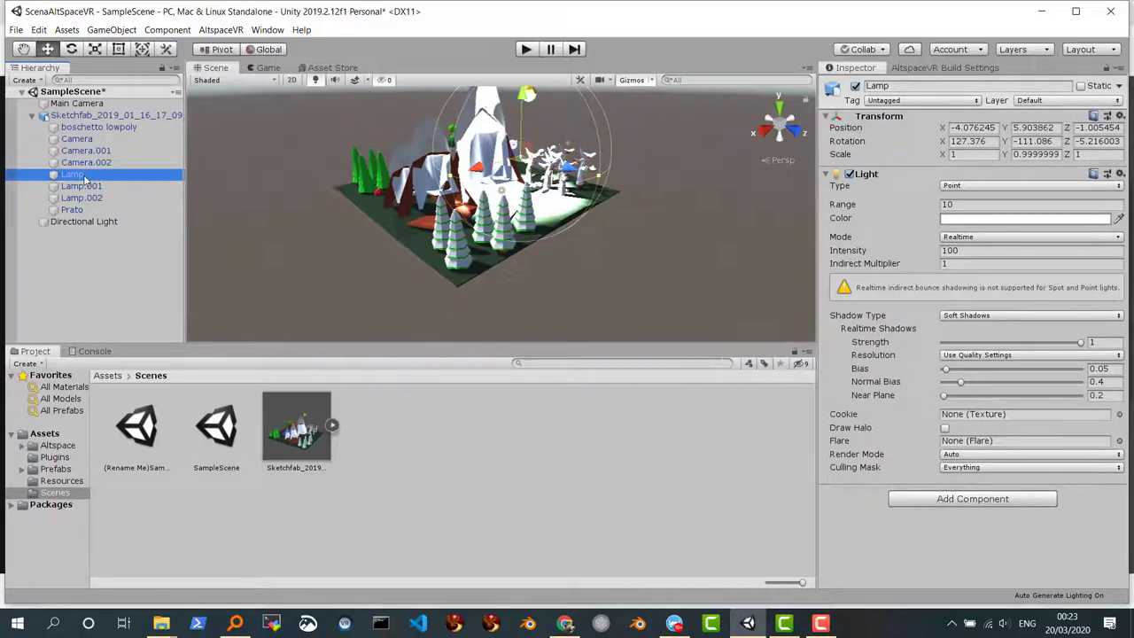
key("Delete")
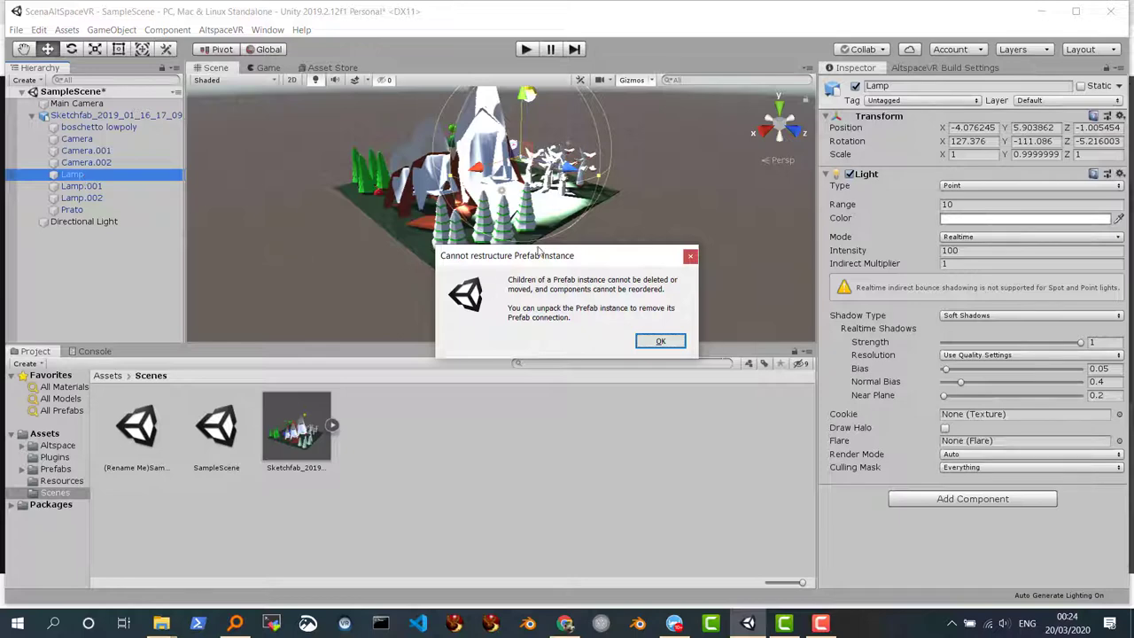
left_click(658, 340)
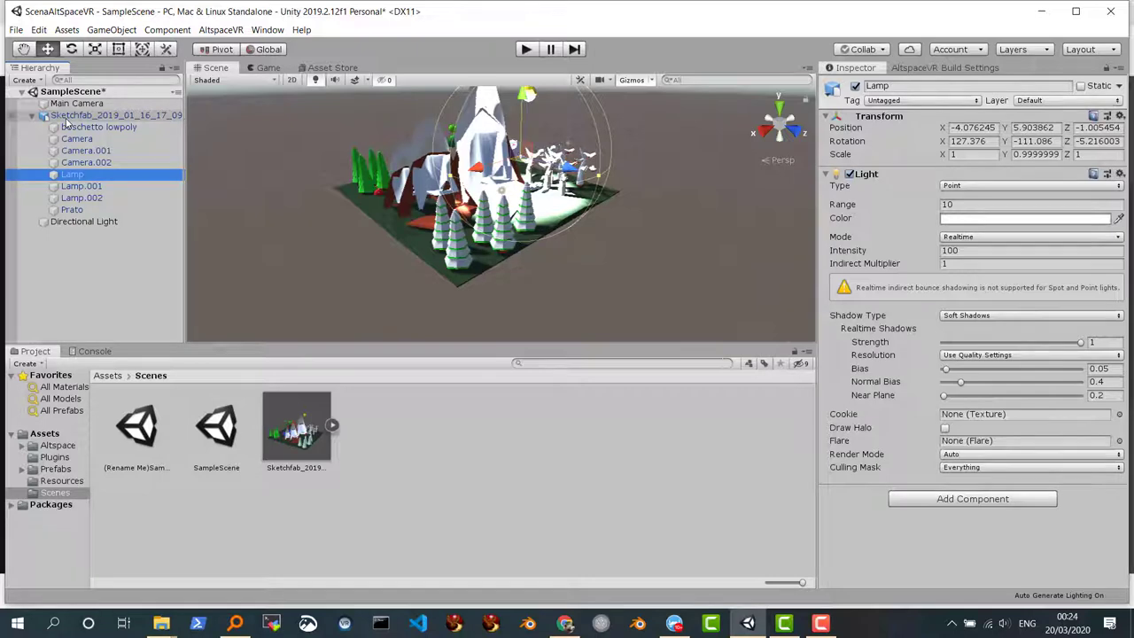
Unpack the Sketchfab prefab from its Hierarchy context menu, then select Lamp.
right_click(85, 117)
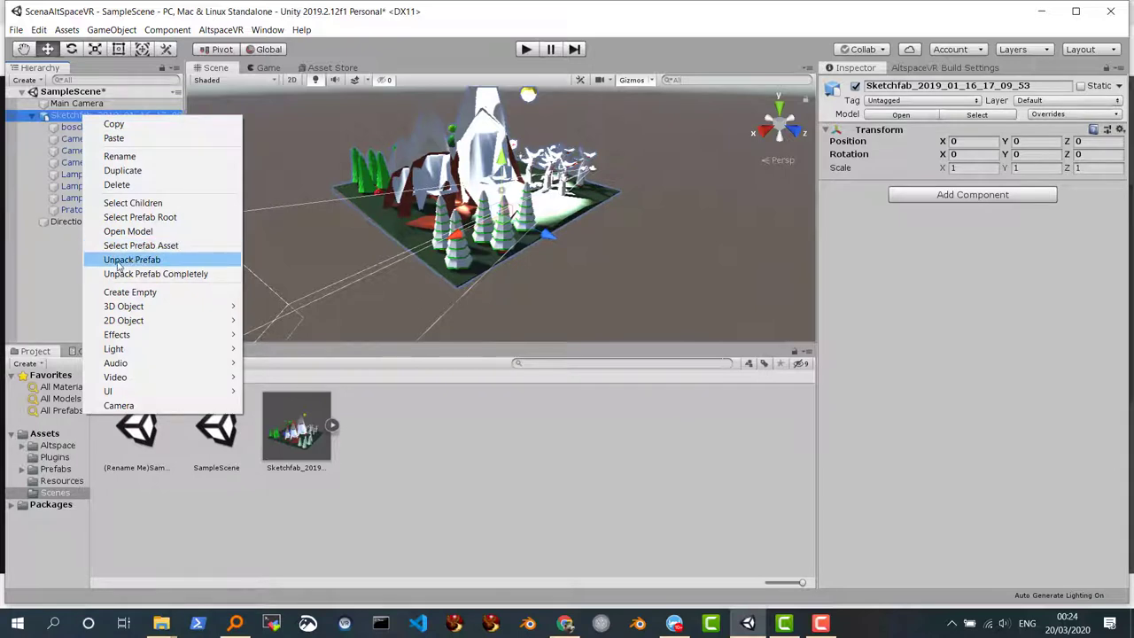
left_click(120, 261)
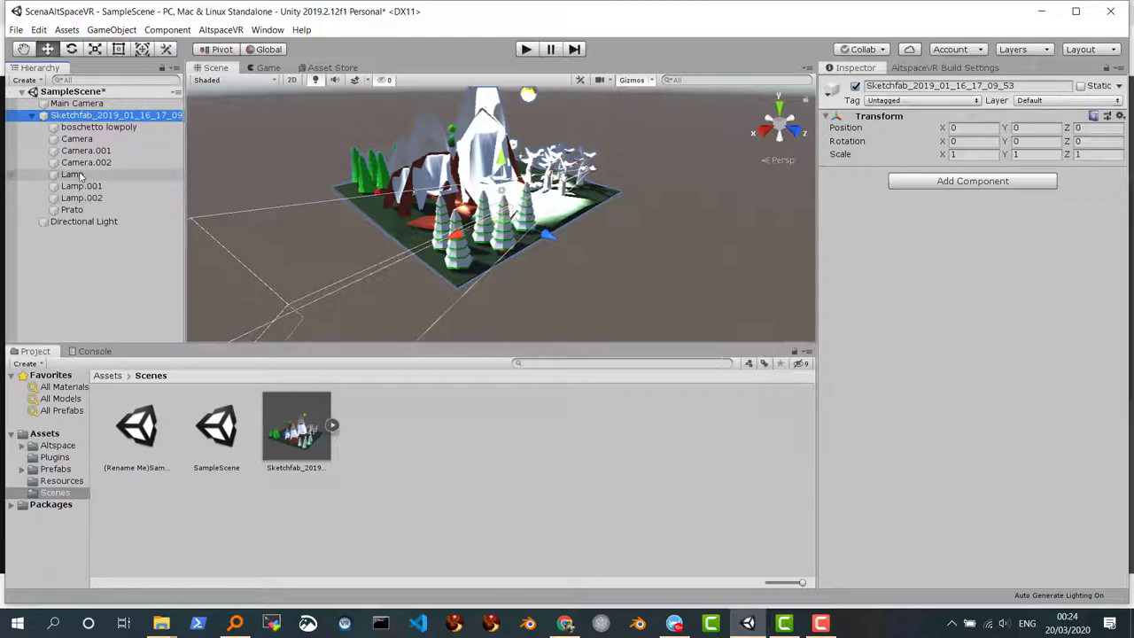
left_click(80, 176)
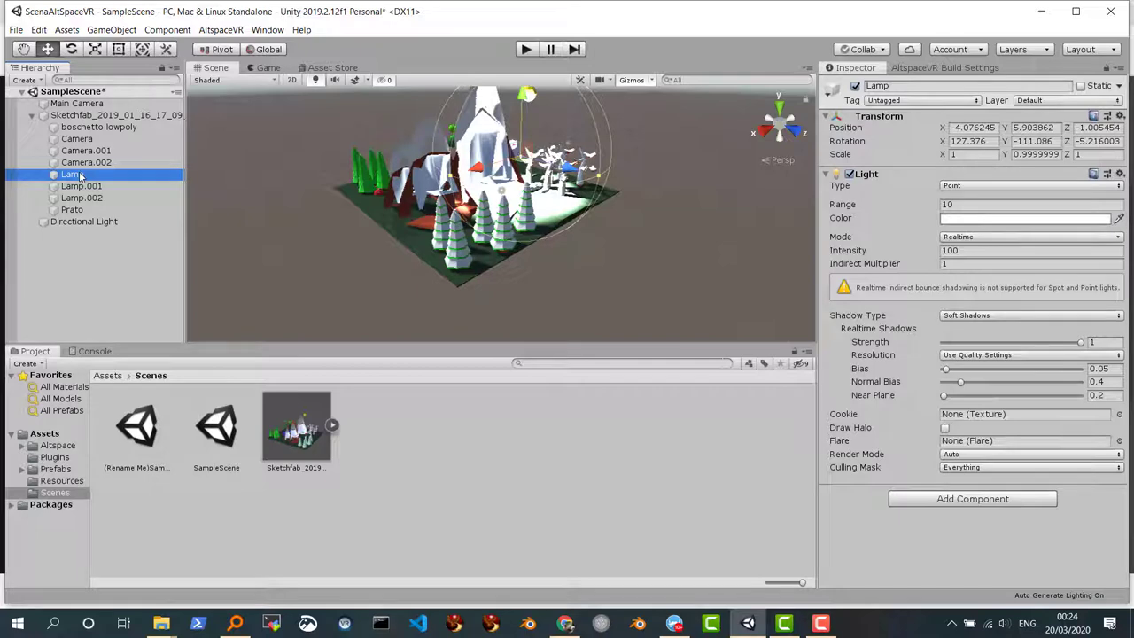
Delete Lamp, Lamp.001 and Lamp.002 from the forest model.
left_click(84, 187, "shift")
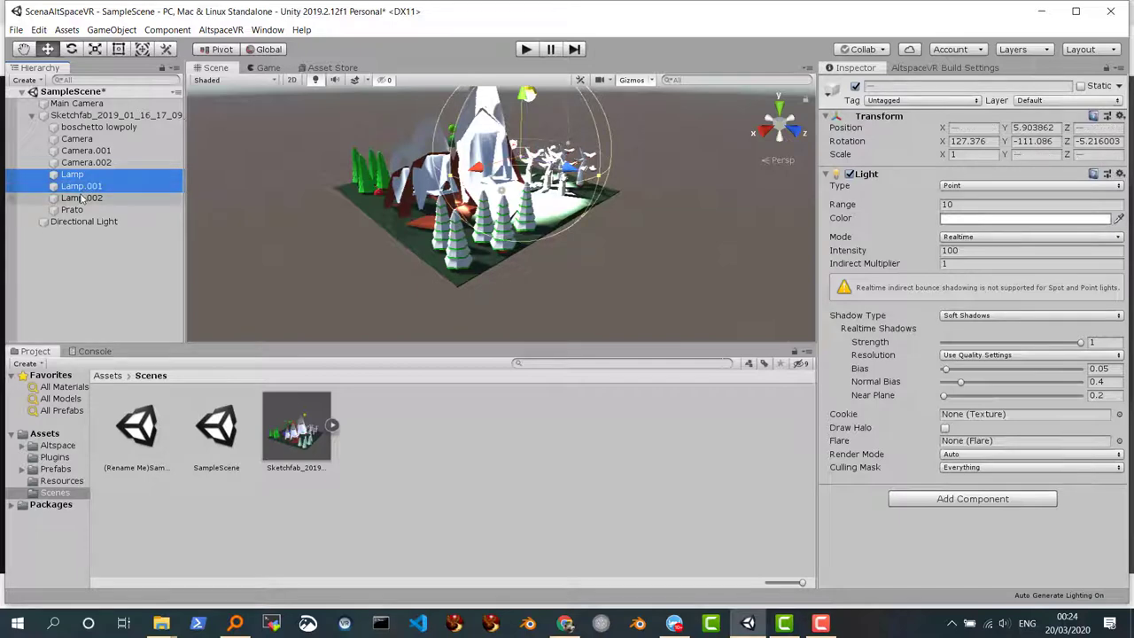
left_click(81, 199, "shift")
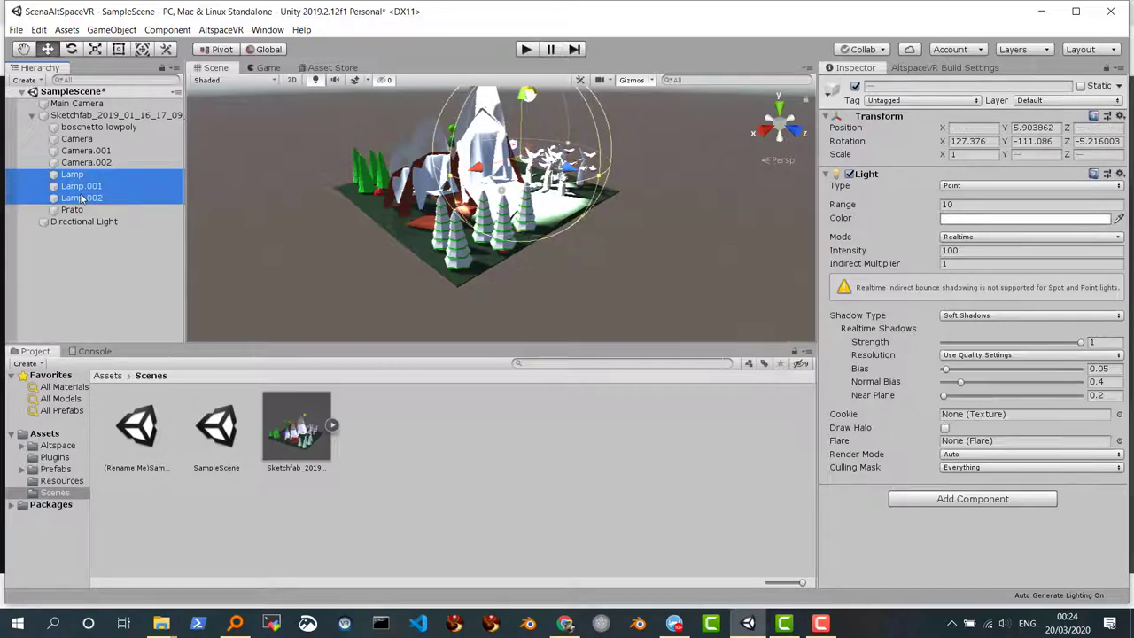
key("Delete")
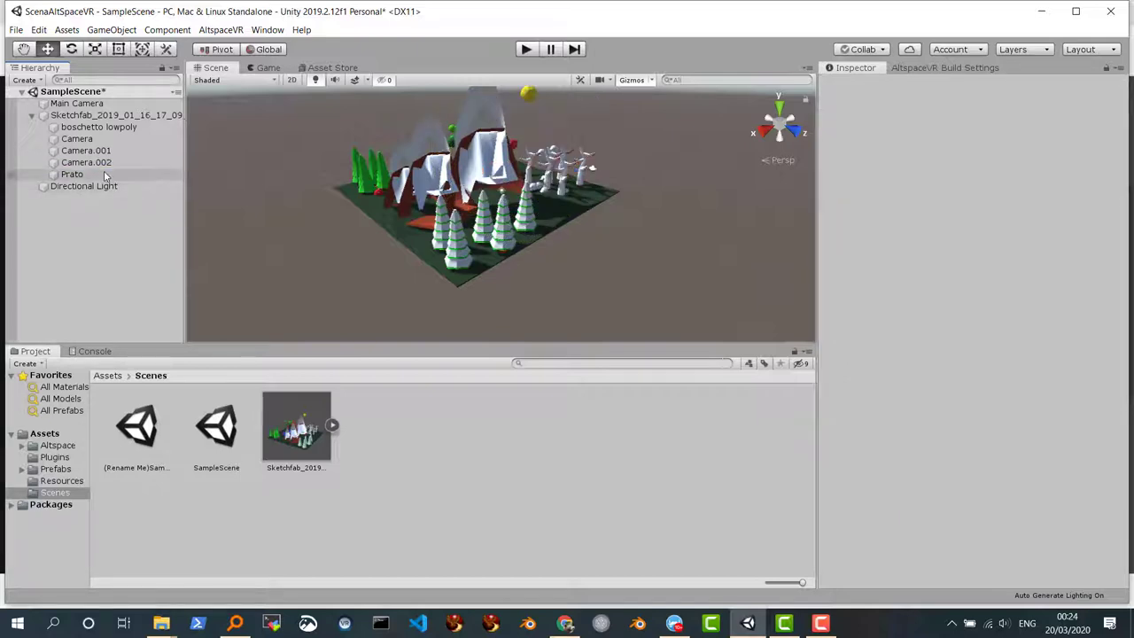
Delete Camera, Camera.001 and Camera.002, then select the Prato ground object.
left_click(89, 141)
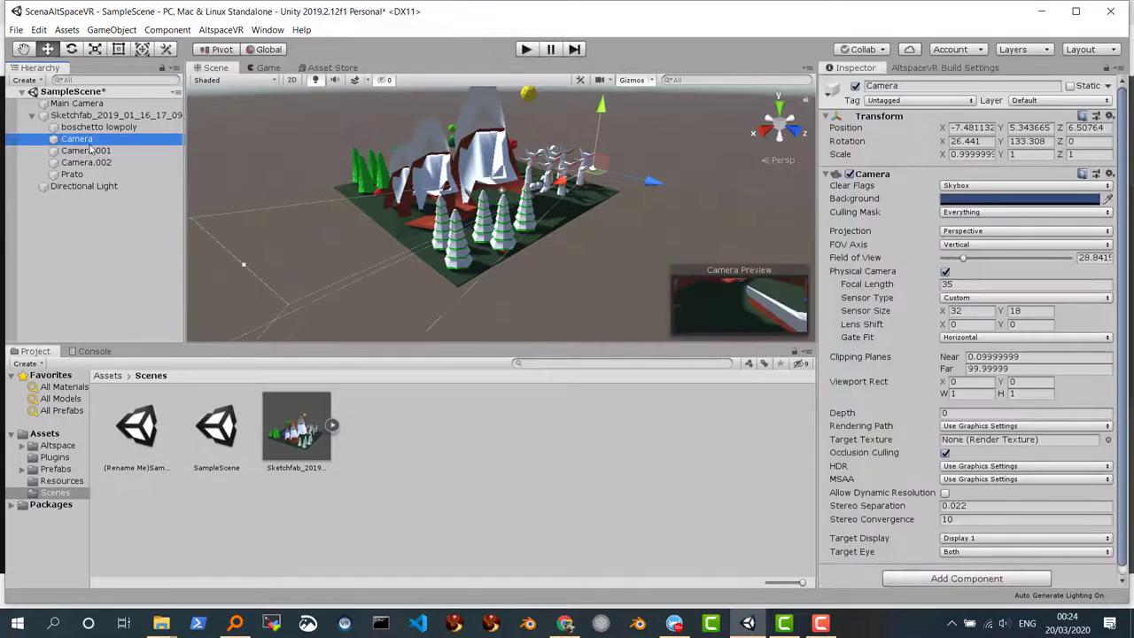
left_click(88, 152, "ctrl")
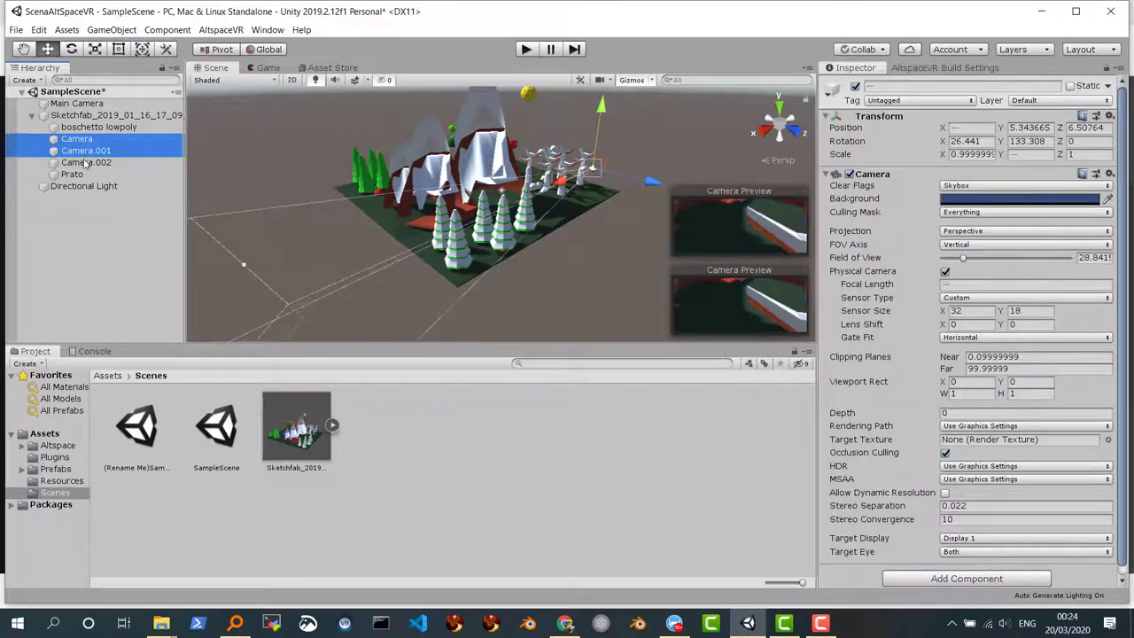
left_click(85, 164, "ctrl")
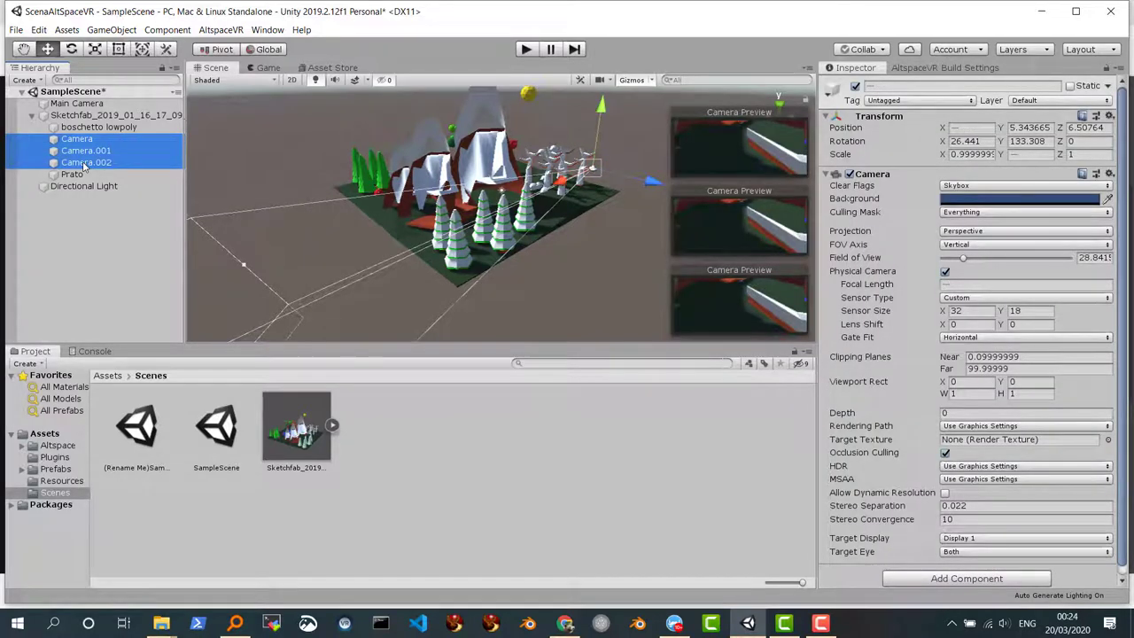
key("Delete")
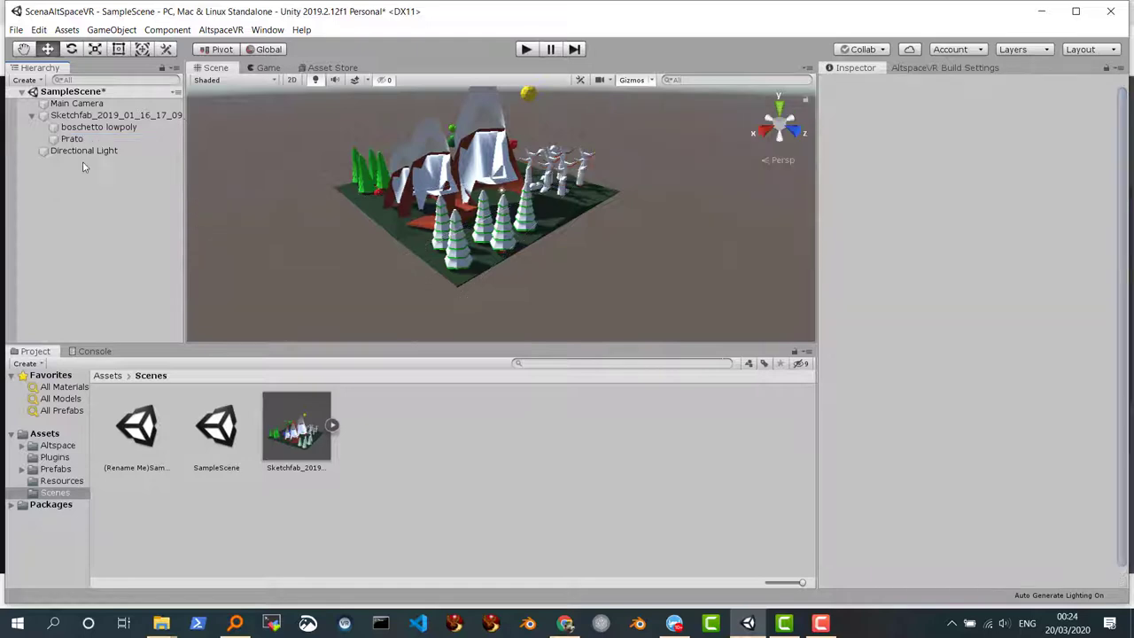
left_click(81, 140)
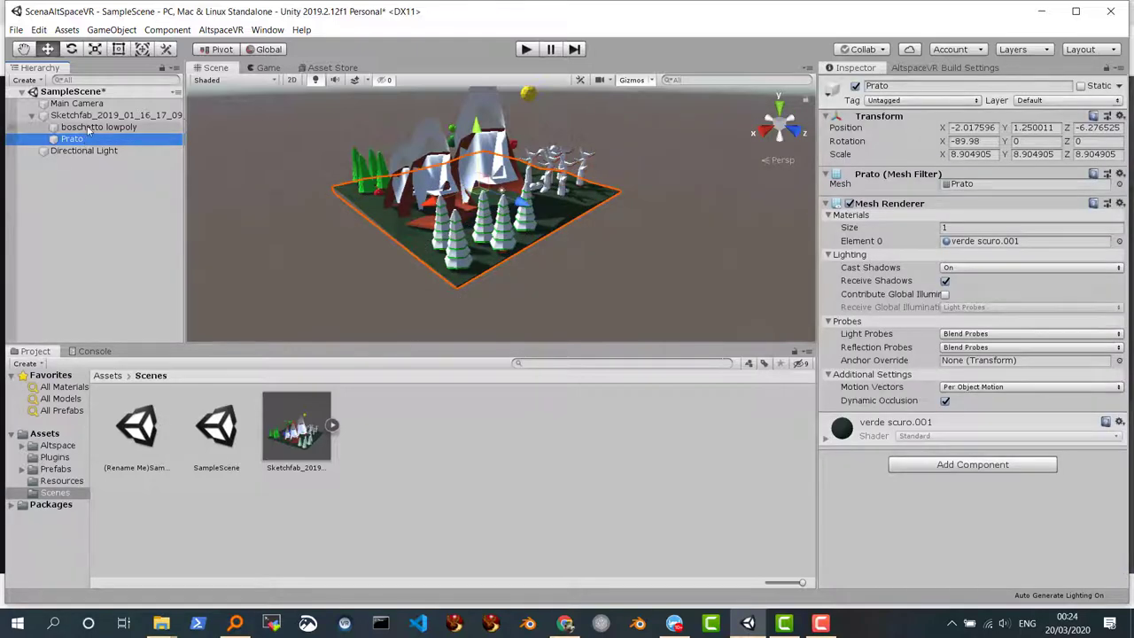
Check the boschetto lowpoly and Prato objects, then save the scene.
left_click(89, 128)
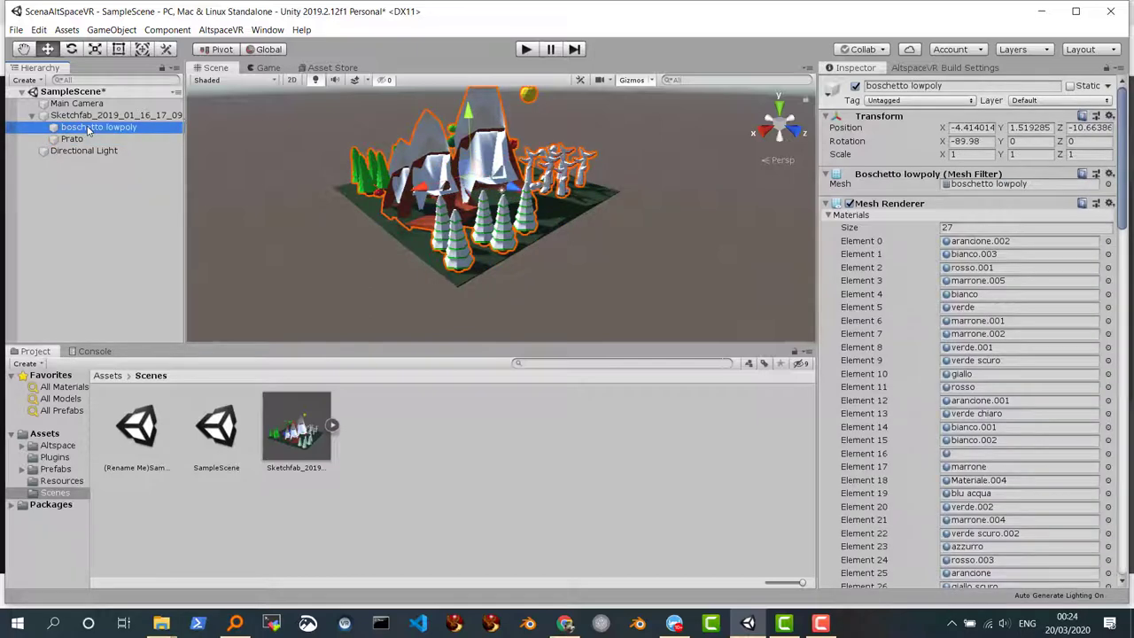
left_click(86, 139)
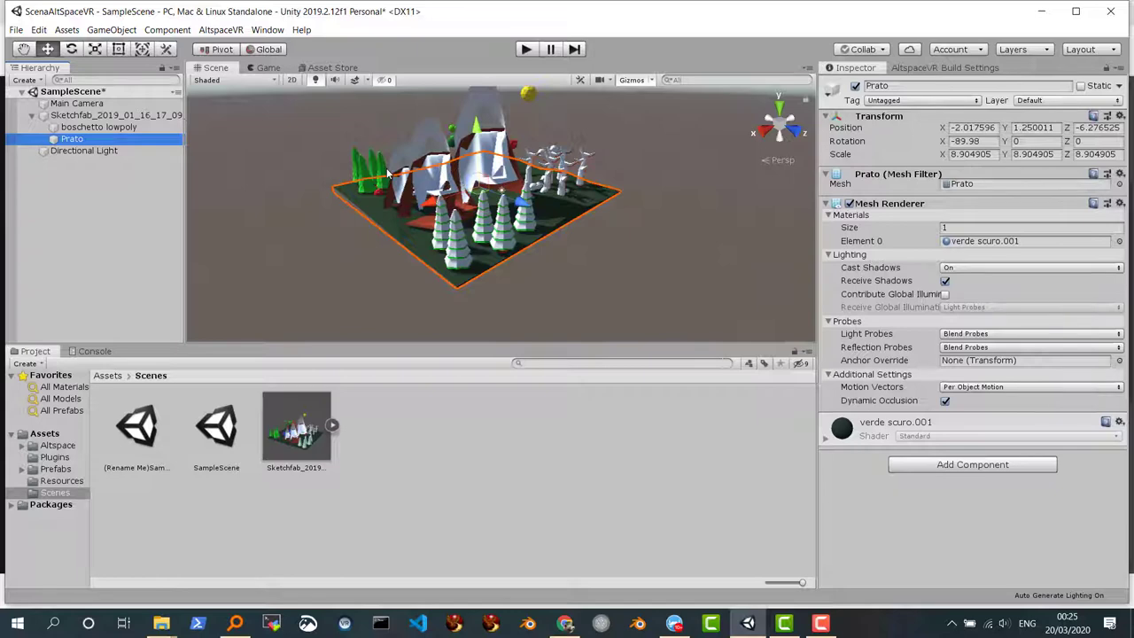
key("ctrl+s")
Review the boschetto lowpoly and Prato meshes again and select the Sketchfab parent.
left_click(160, 127)
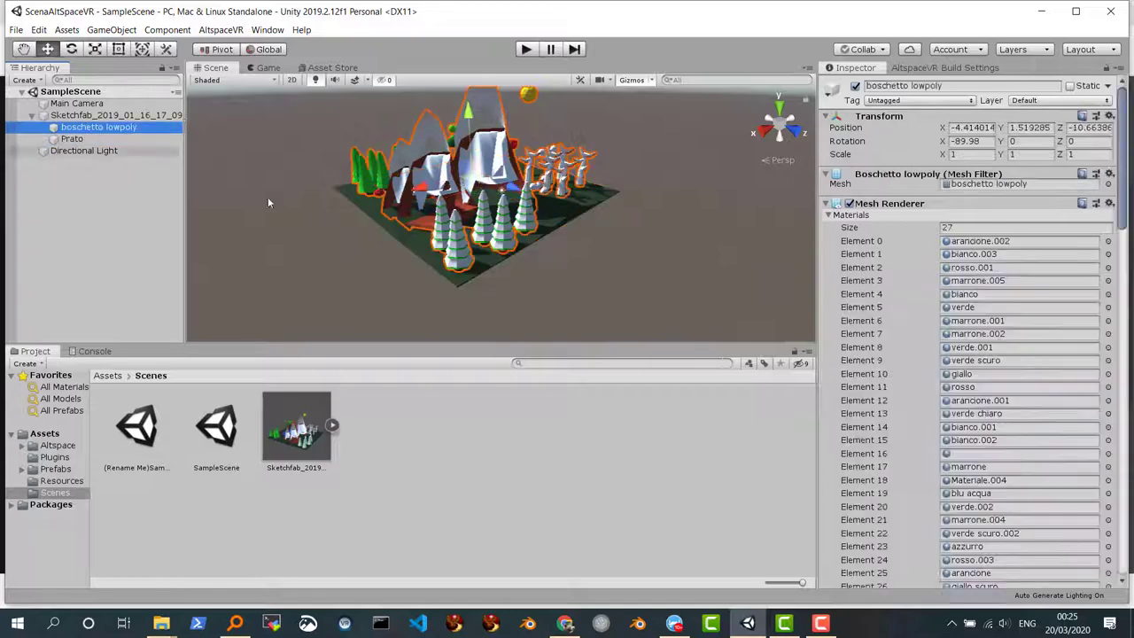
left_click(481, 267)
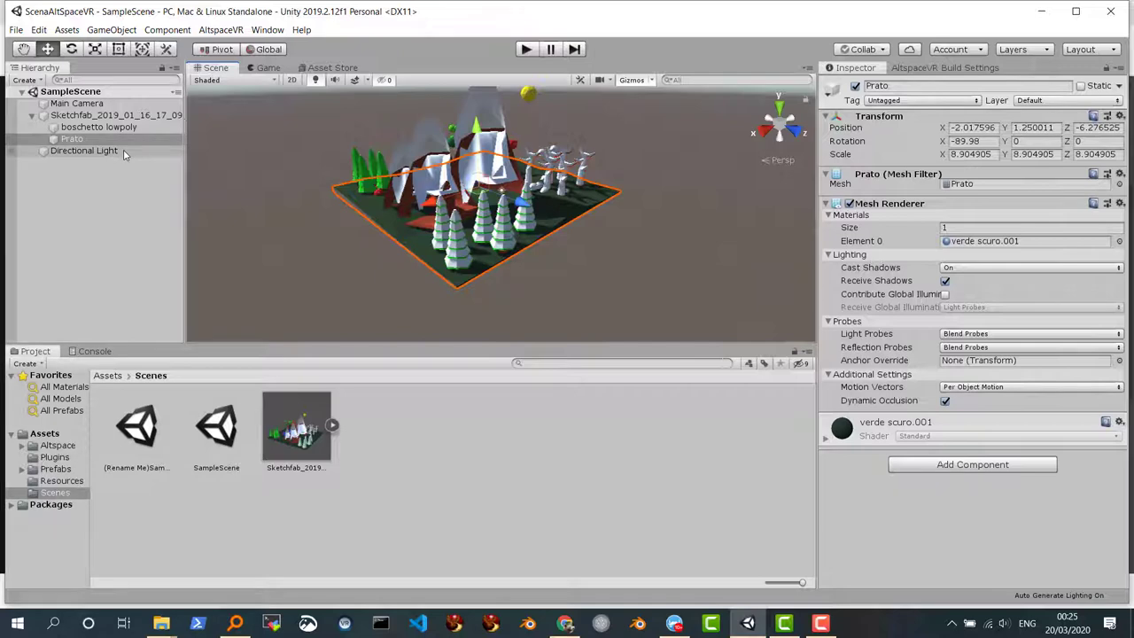
left_click(75, 129)
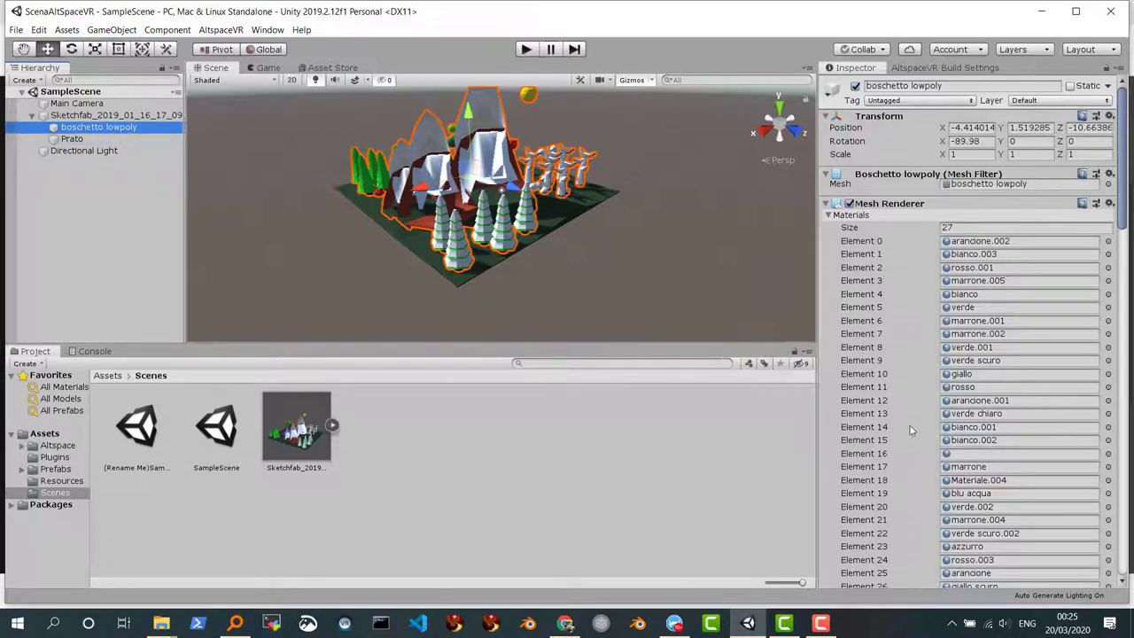
left_click(71, 139)
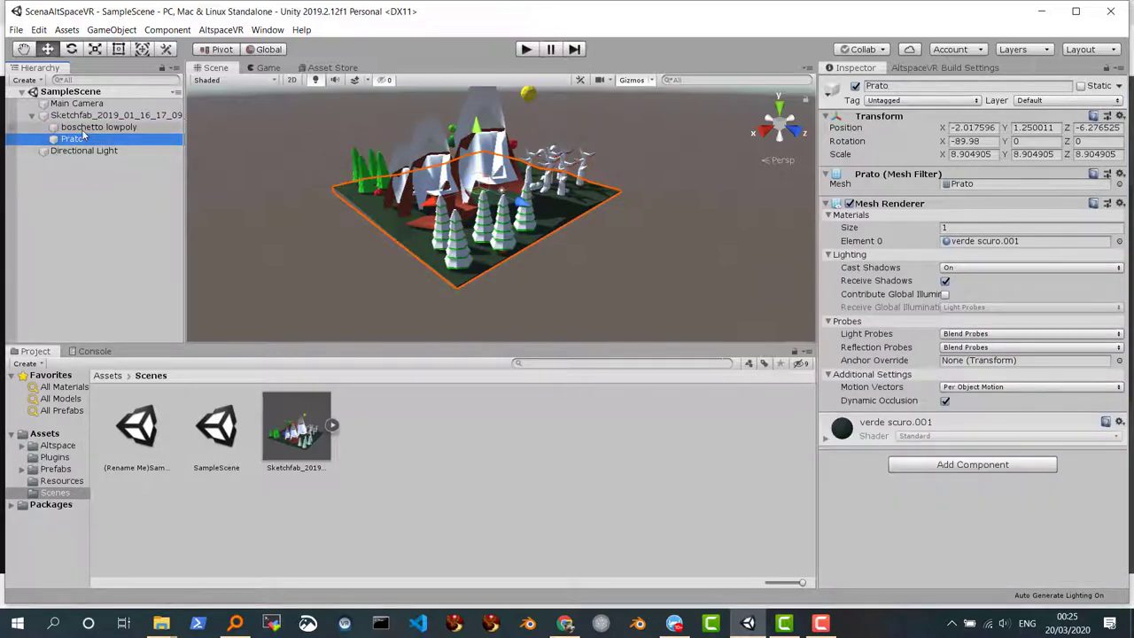
left_click(85, 128)
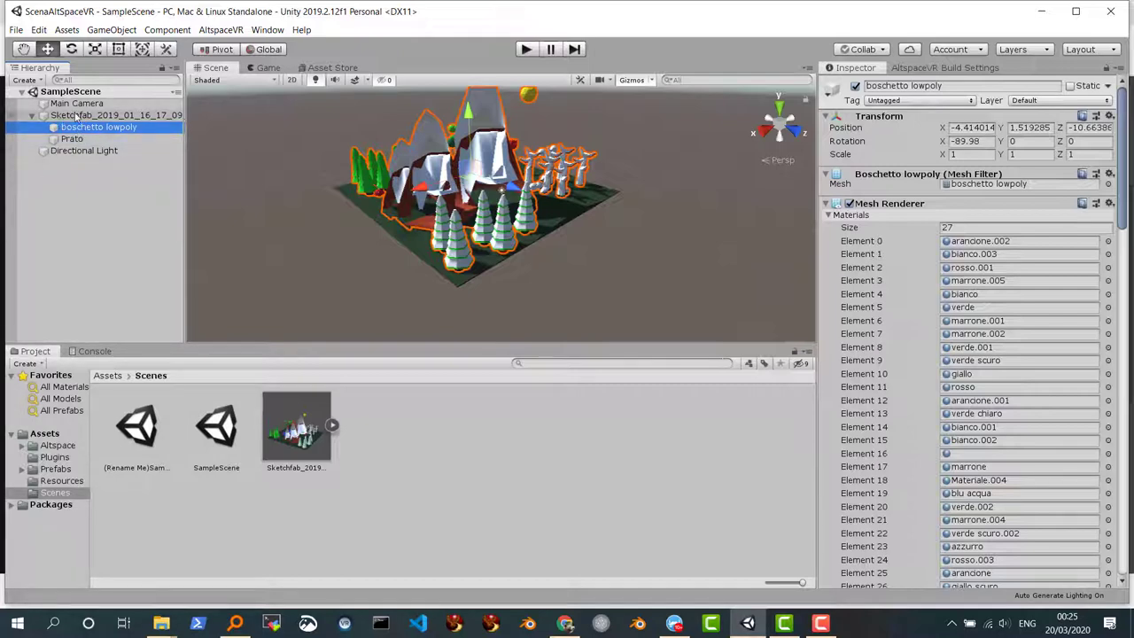
left_click(88, 116)
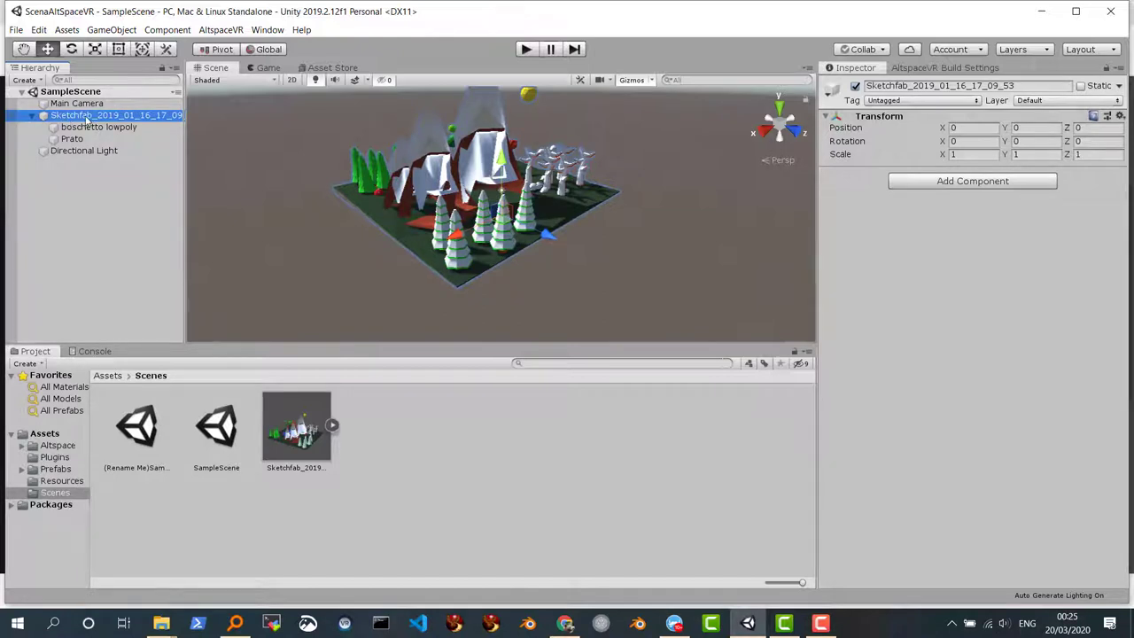
Select only the boschetto lowpoly and Prato children and add a Mesh Collider to both.
right_click(87, 121)
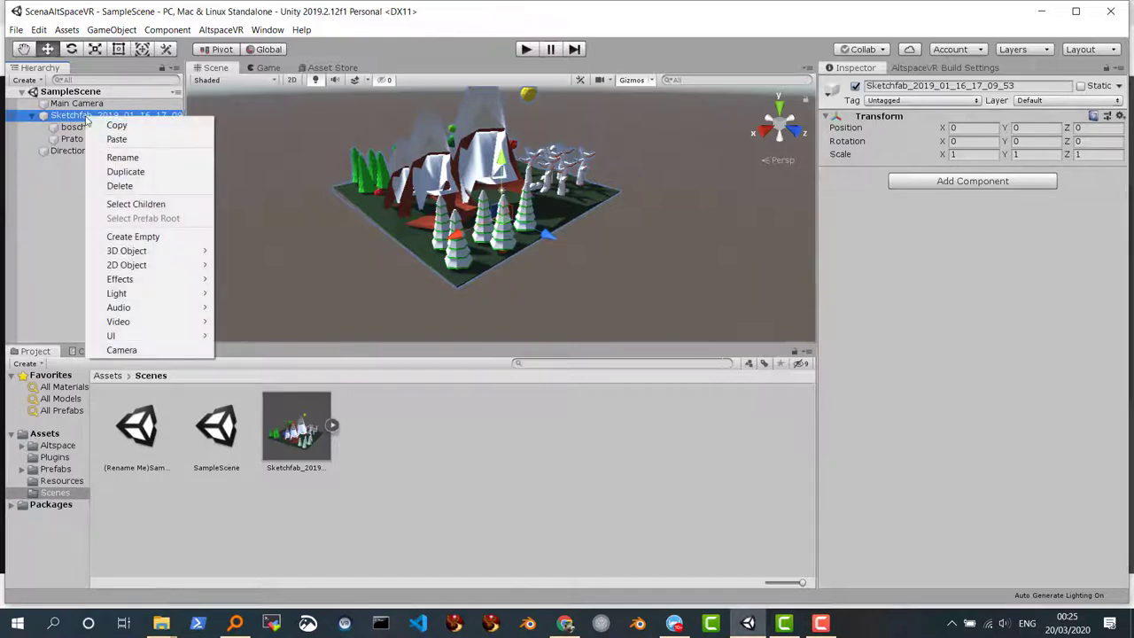
left_click(135, 205)
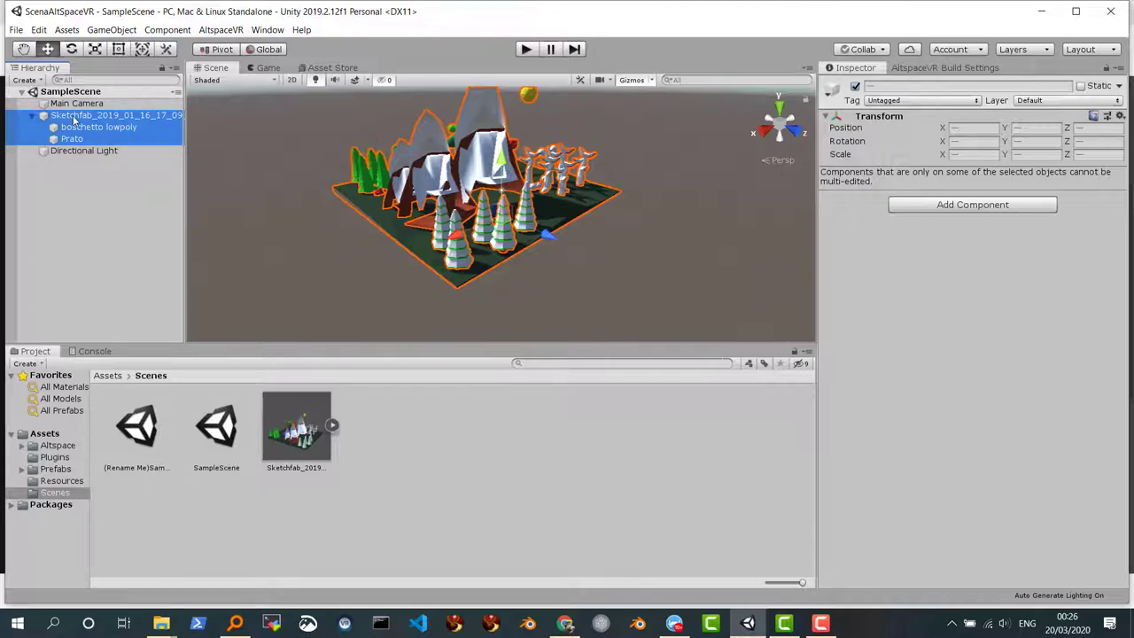
left_click(73, 116, "ctrl")
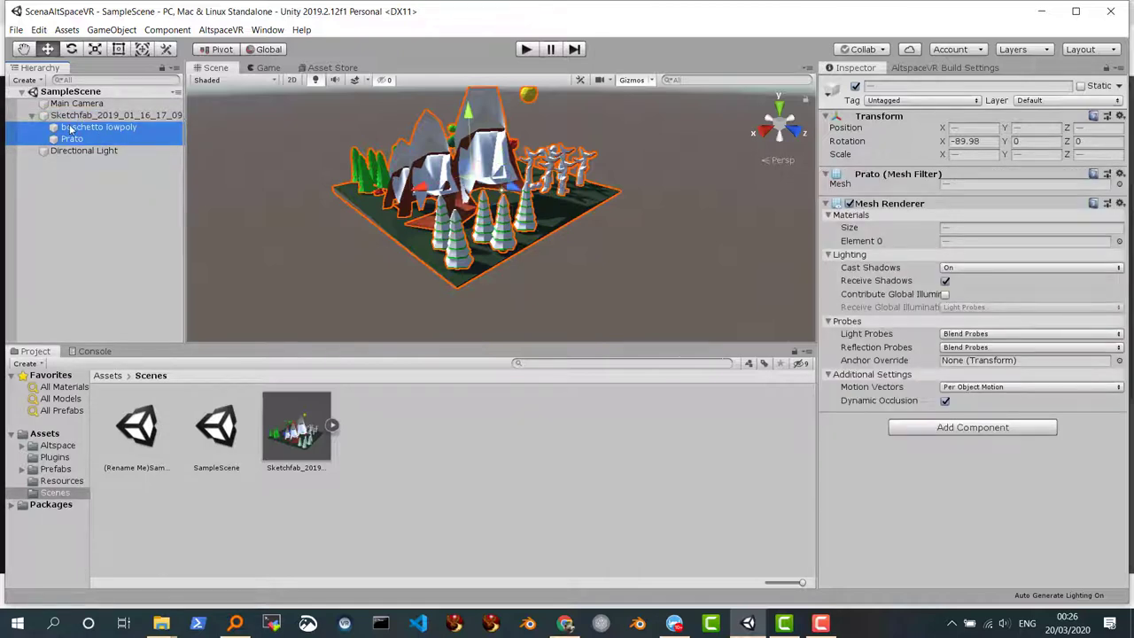
left_click_drag(70, 128, 70, 114)
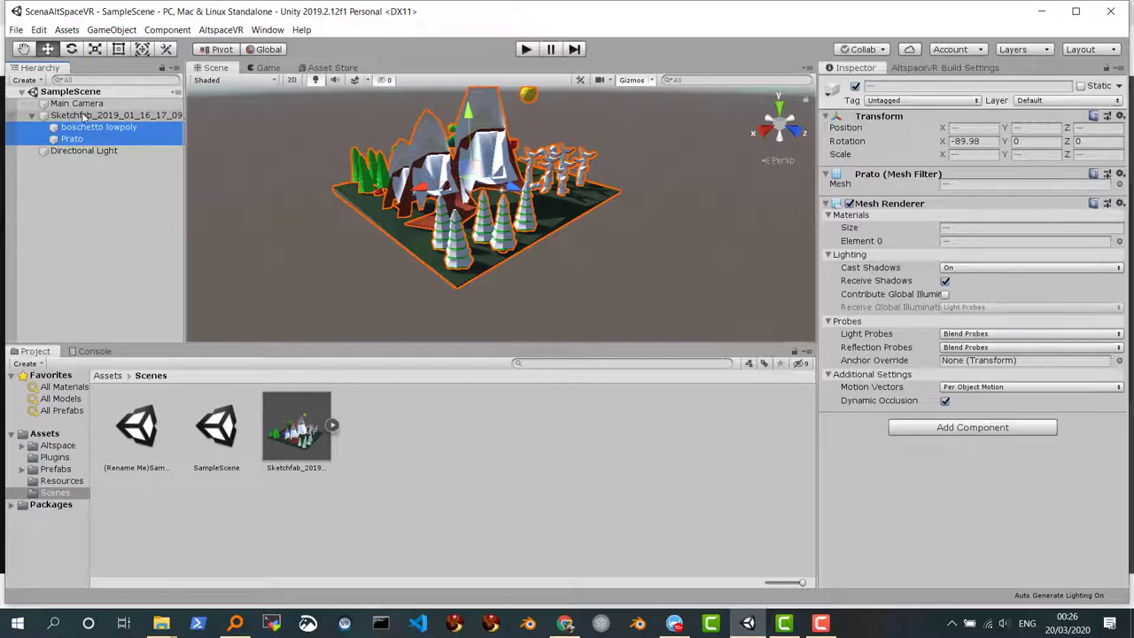
left_click(993, 431)
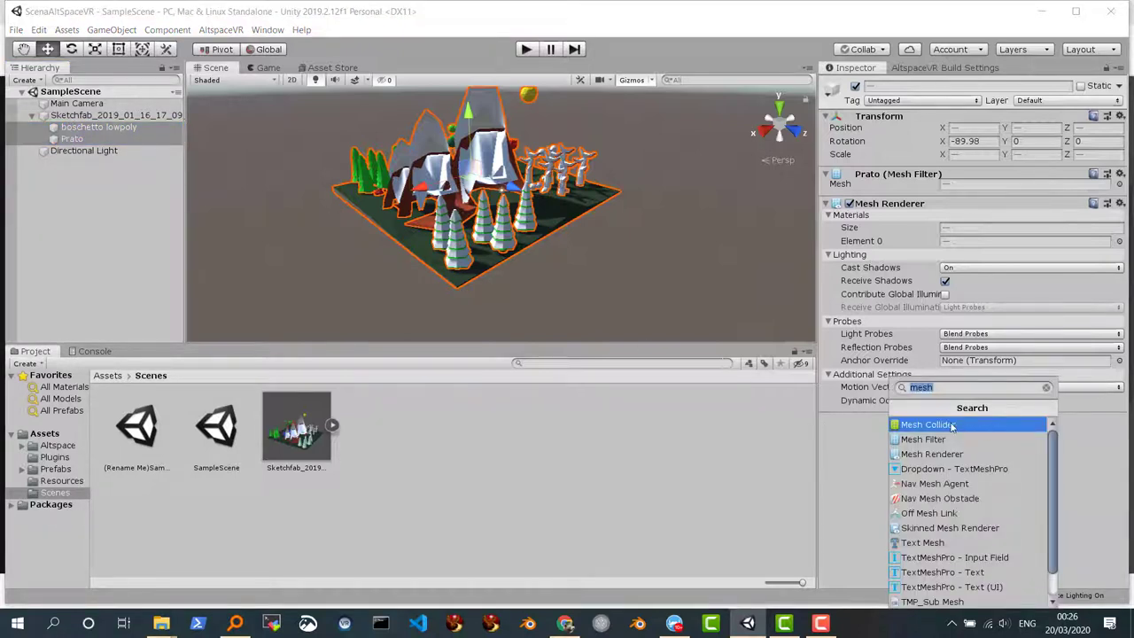
left_click(951, 424)
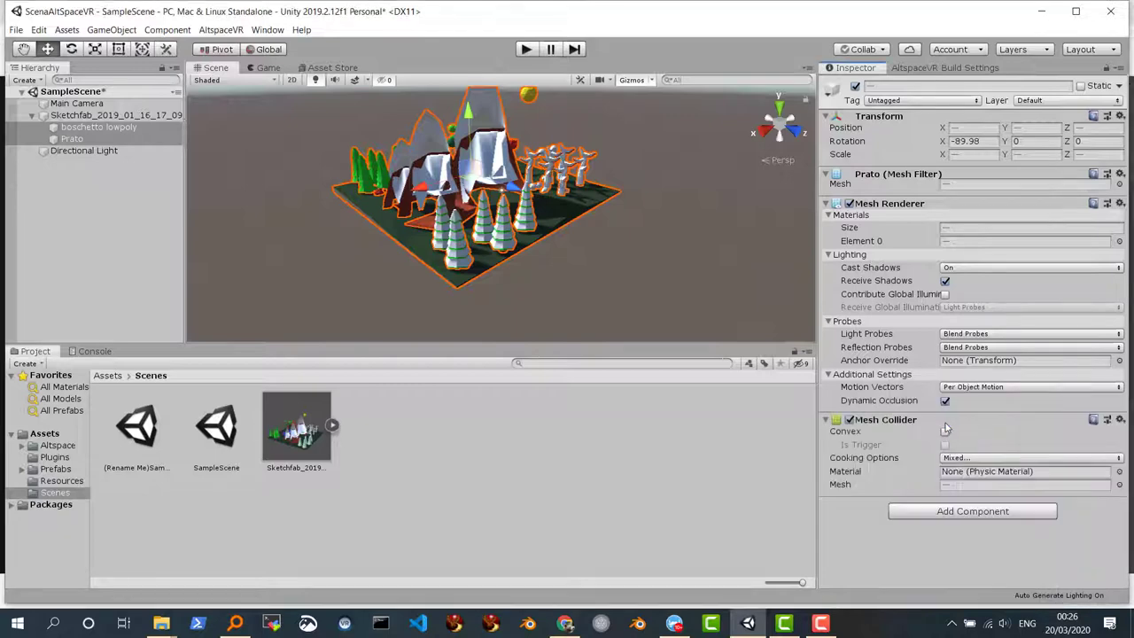
Check boschetto lowpoly's collider with its 27 materials collapsed, then check Prato's.
left_click(113, 130)
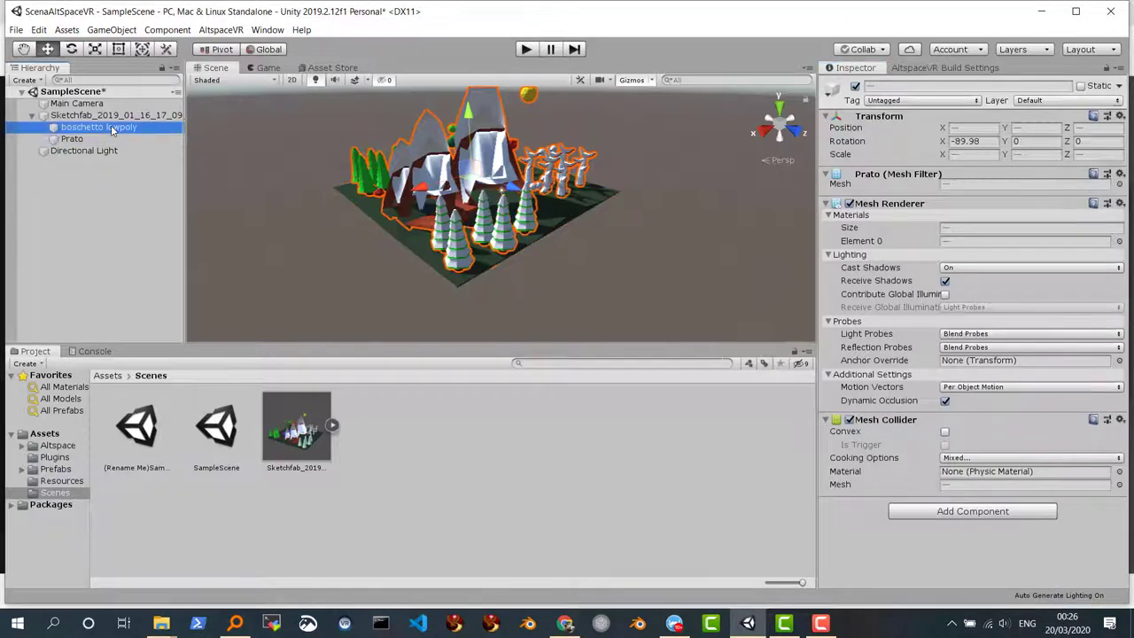
left_click(827, 217)
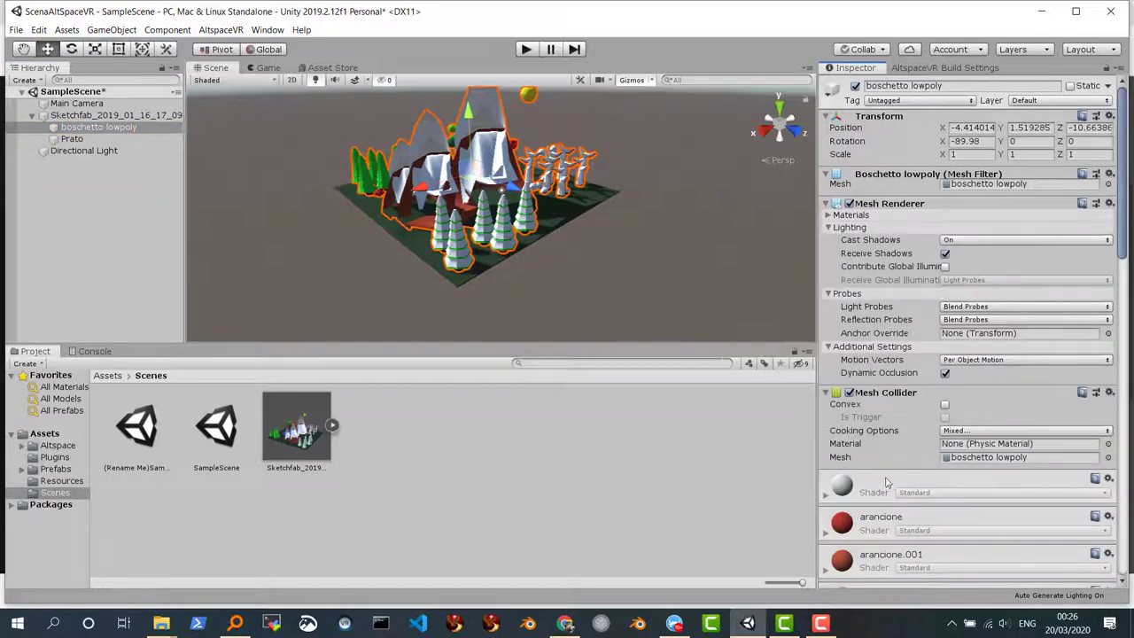
left_click(71, 139)
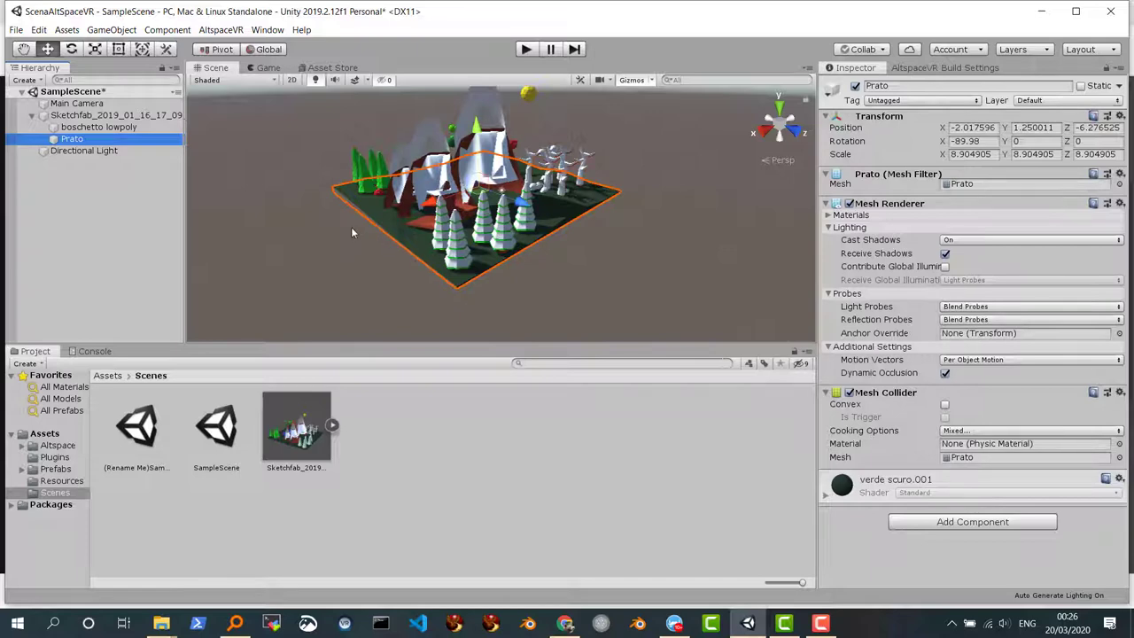
Create a new 3D Plane object at the origin.
left_click(80, 117)
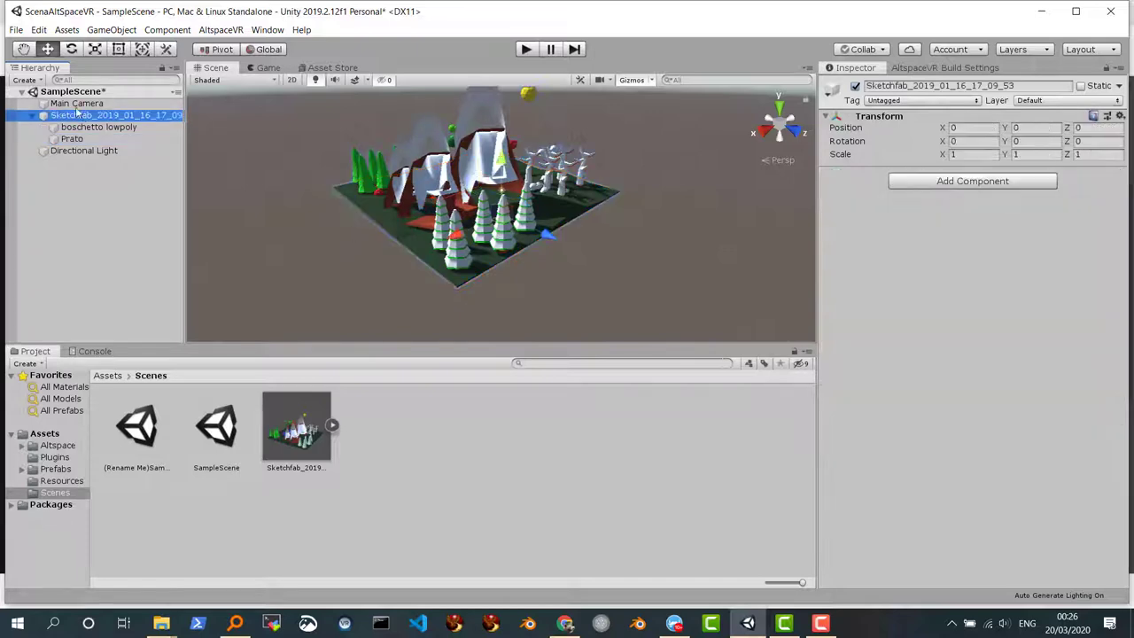
left_click(104, 32)
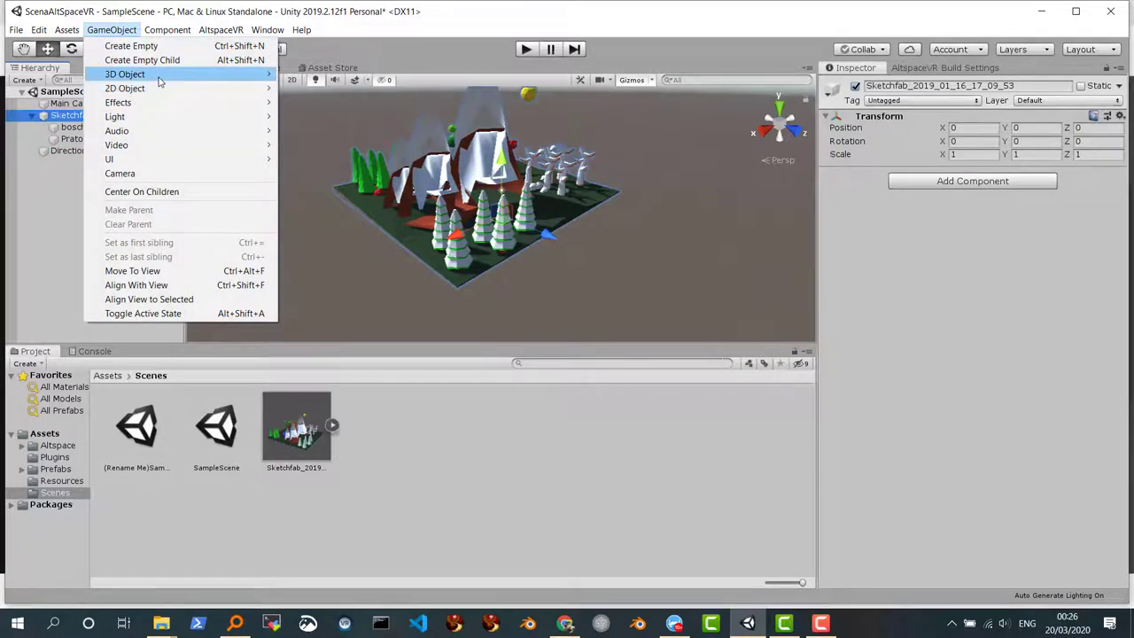
mouse_move(159, 79)
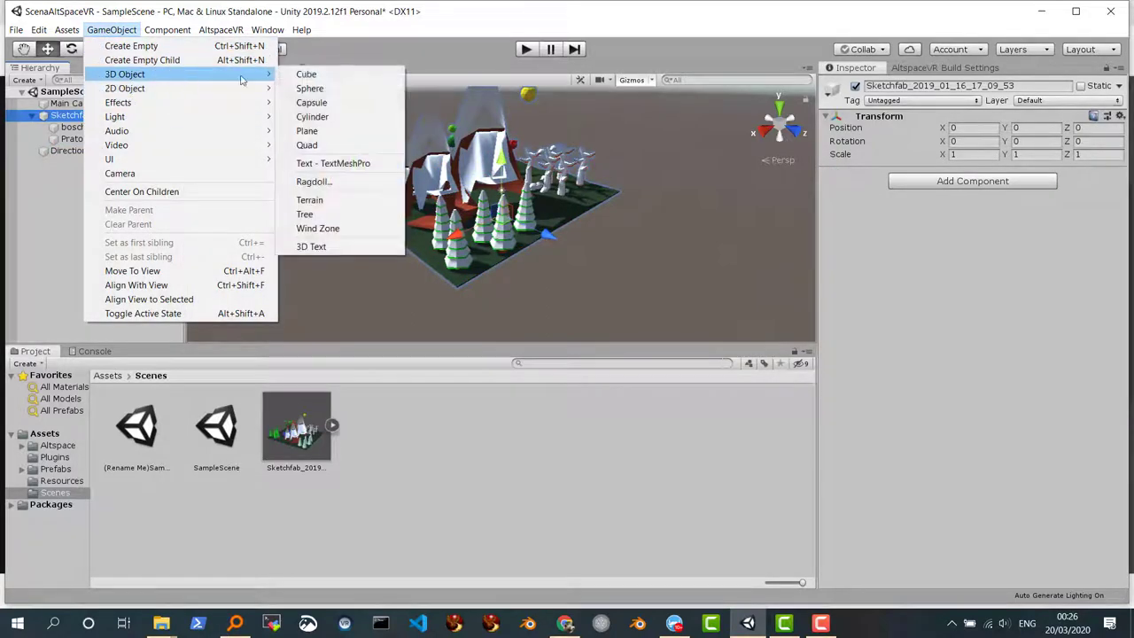
left_click(347, 133)
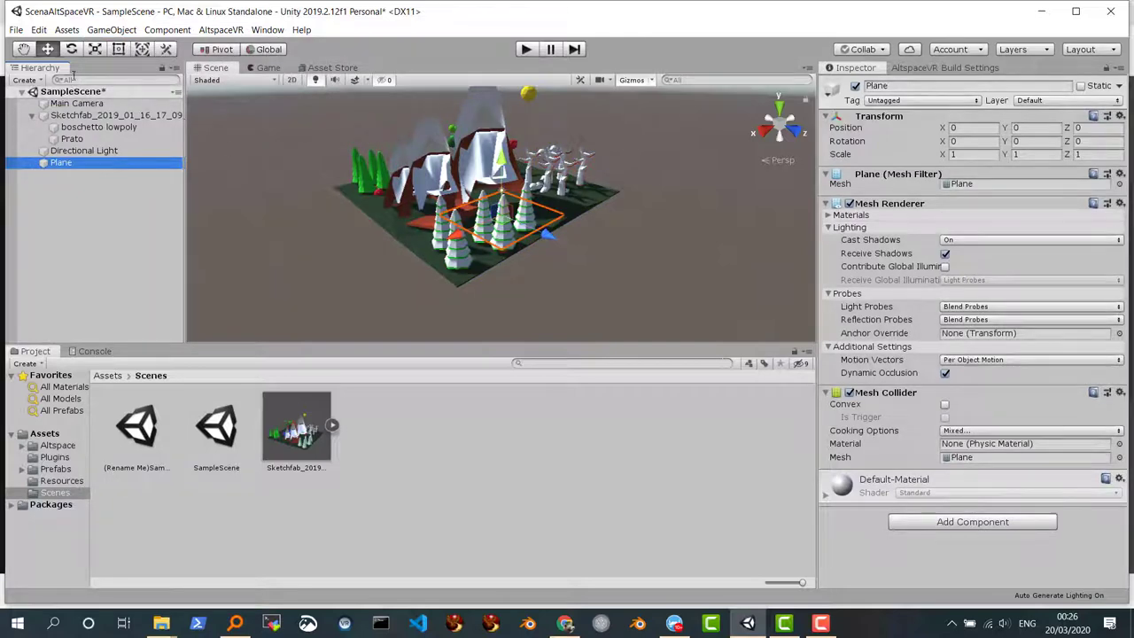
Scale the Plane up to 13.68 as a wide ground and save the scene.
left_click(95, 48)
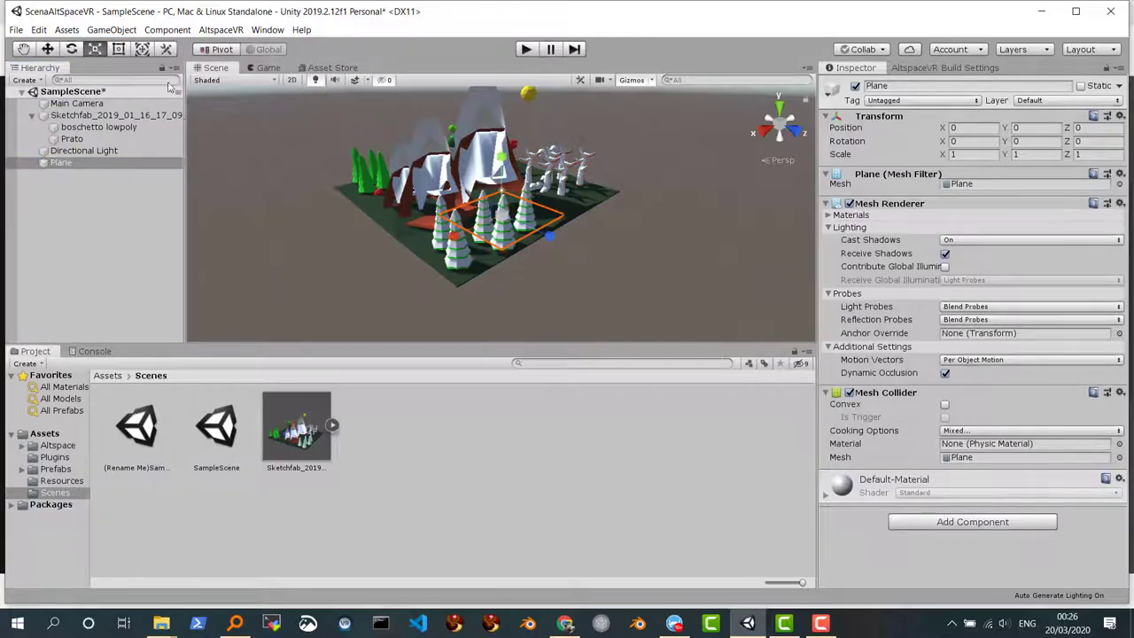
mouse_move(503, 217)
left_mouse_down()
mouse_move(1005, 258)
mouse_move(121, 265)
mouse_move(308, 277)
left_mouse_up()
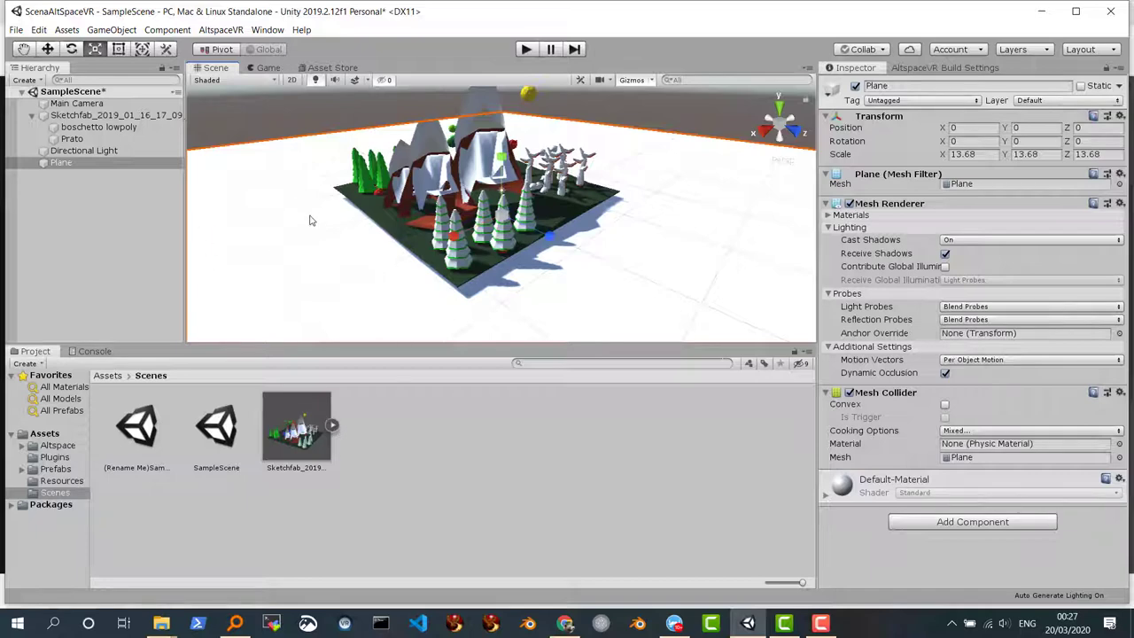
left_click(16, 29)
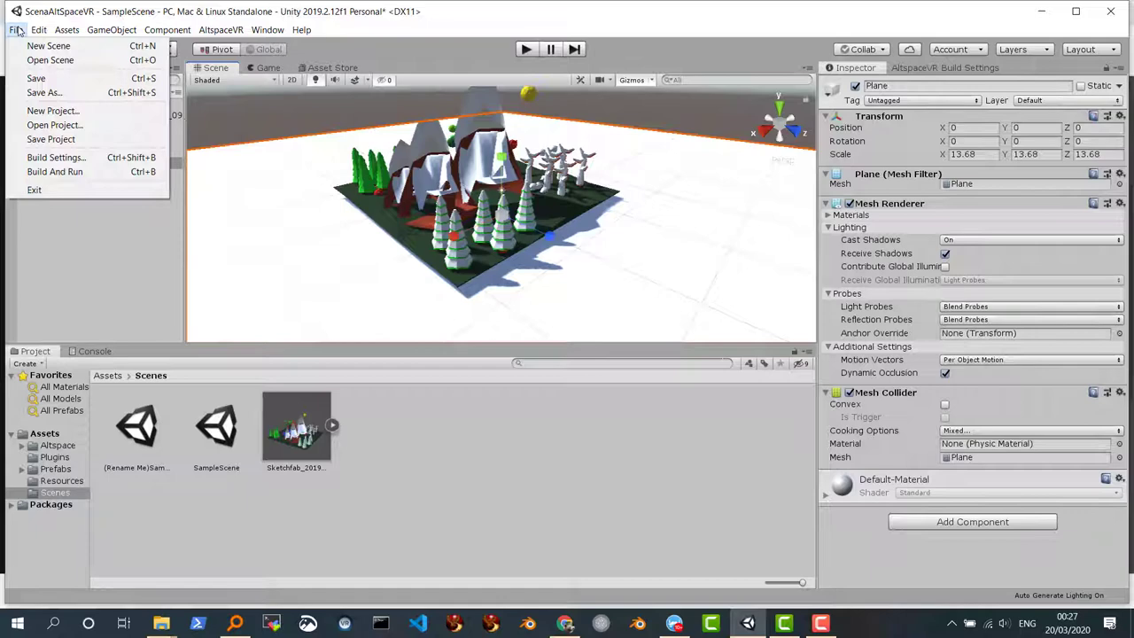
left_click(58, 80)
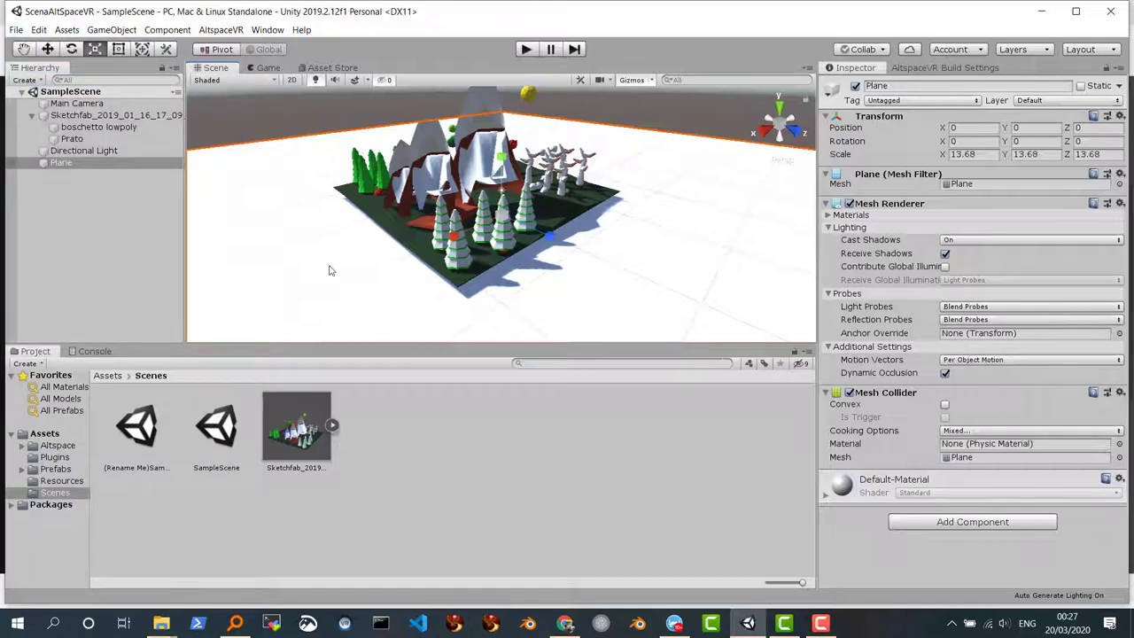
mouse_move(483, 248)
left_mouse_down("alt")
mouse_move(526, 206)
mouse_move(475, 241)
left_mouse_up("alt")
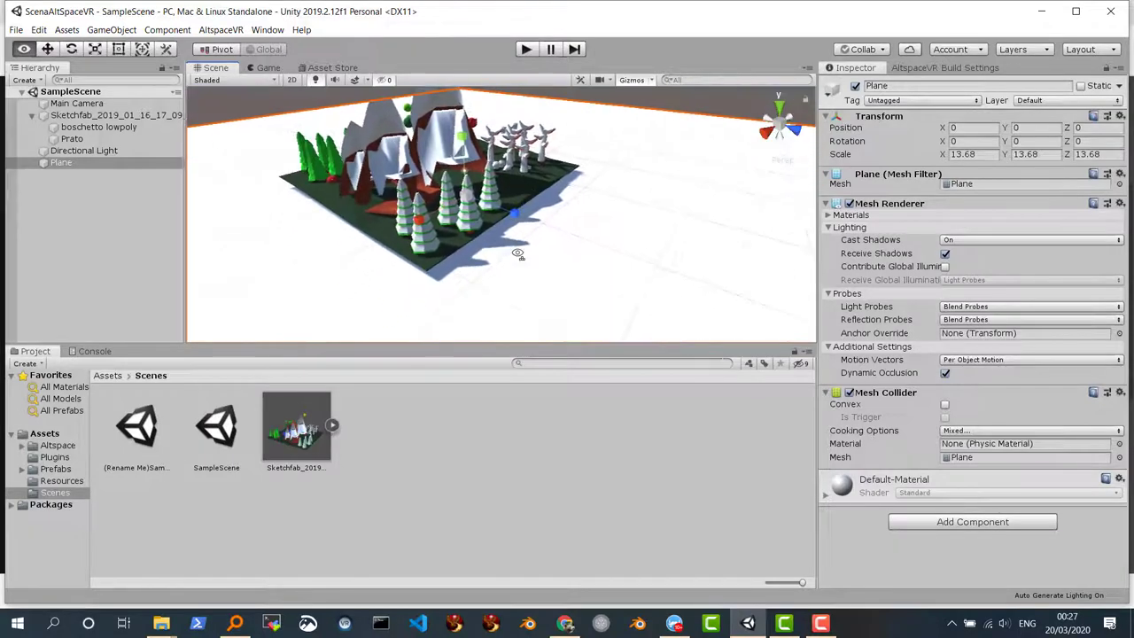
key("w")
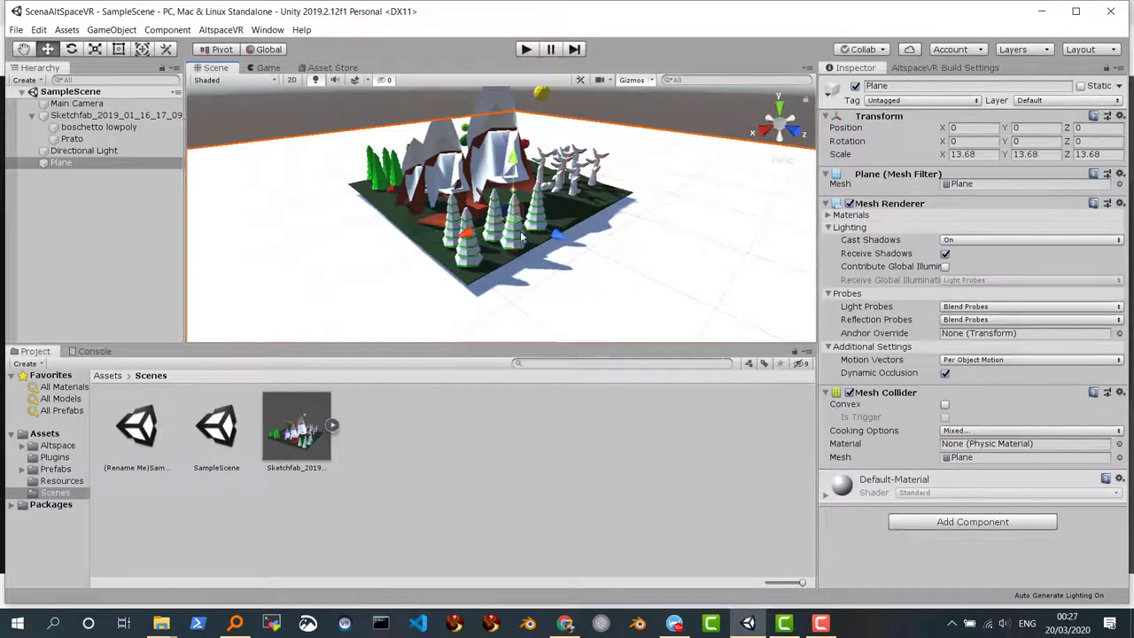
left_click(558, 234)
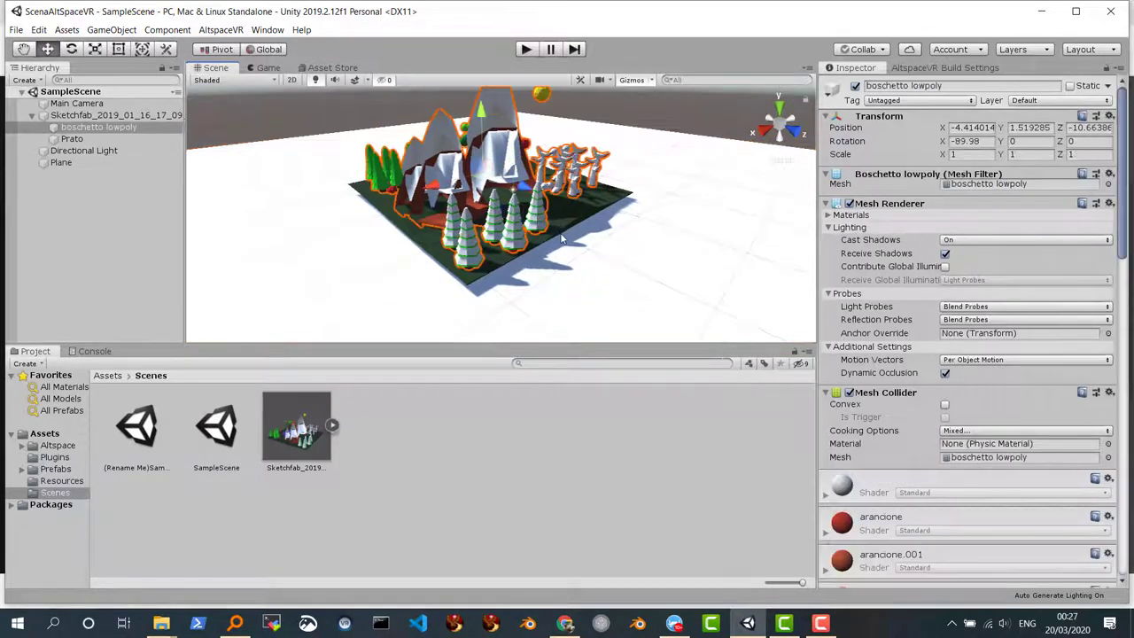
mouse_move(560, 219)
left_mouse_down("alt")
mouse_move(618, 190)
mouse_move(489, 122)
mouse_move(513, 144)
mouse_move(613, 149)
mouse_move(227, 113)
left_mouse_up("alt")
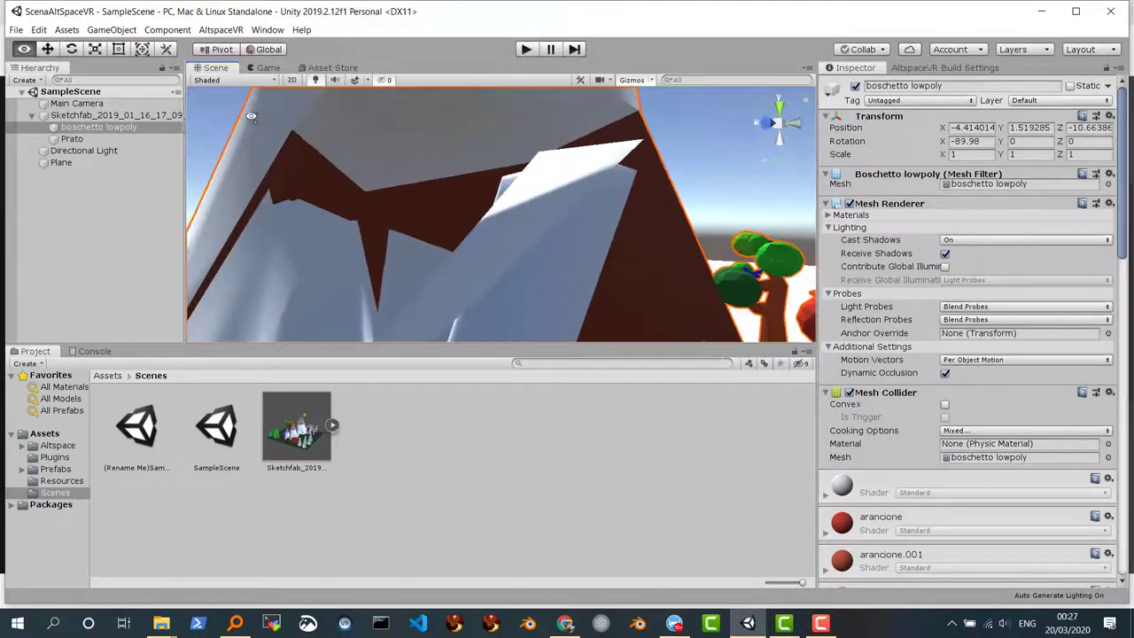
scroll(229, 124, "down", 3)
scroll(233, 142, "down", 3)
scroll(237, 160, "down", 4)
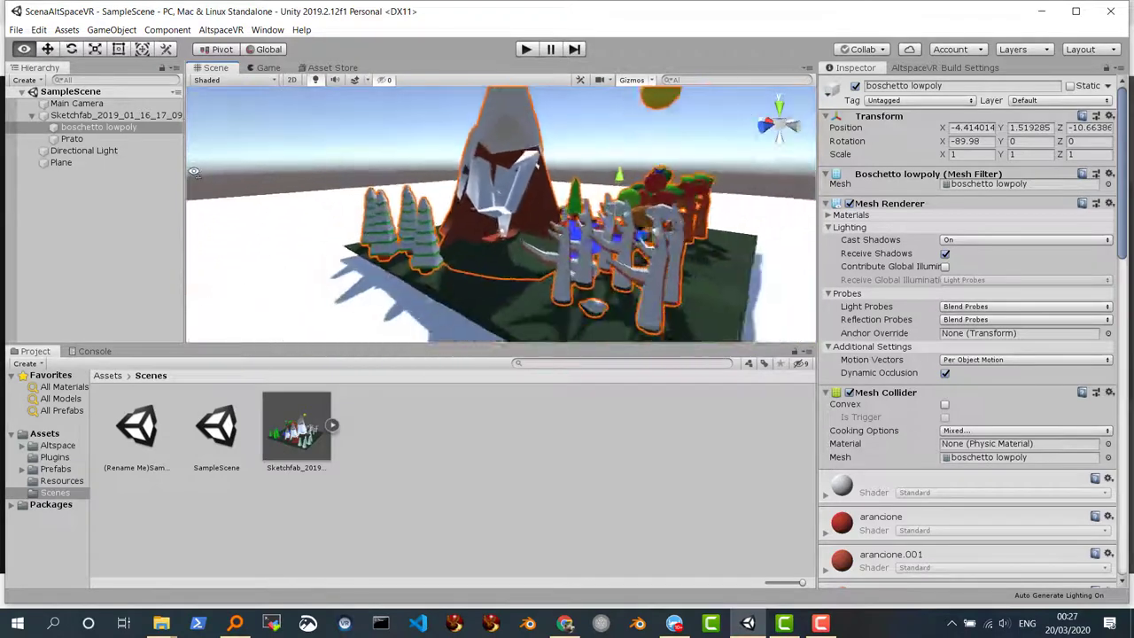
mouse_move(241, 169)
left_mouse_down("alt")
mouse_move(381, 226)
mouse_move(276, 173)
left_mouse_up("alt")
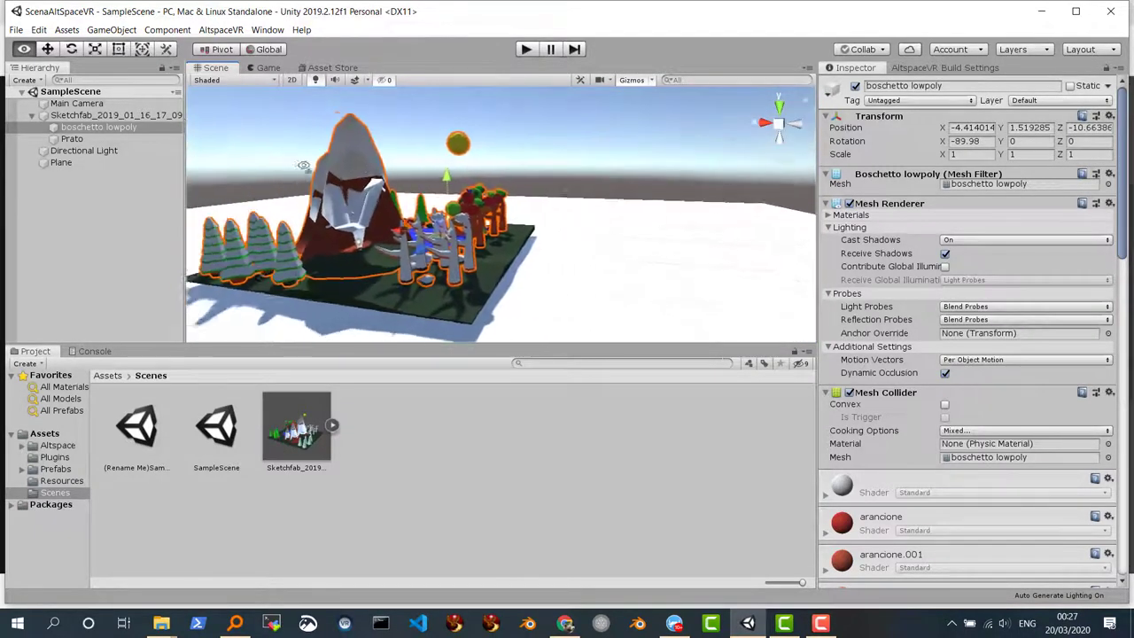
scroll(276, 173, "up", 3)
left_click_drag(275, 173, 97, 164, "alt")
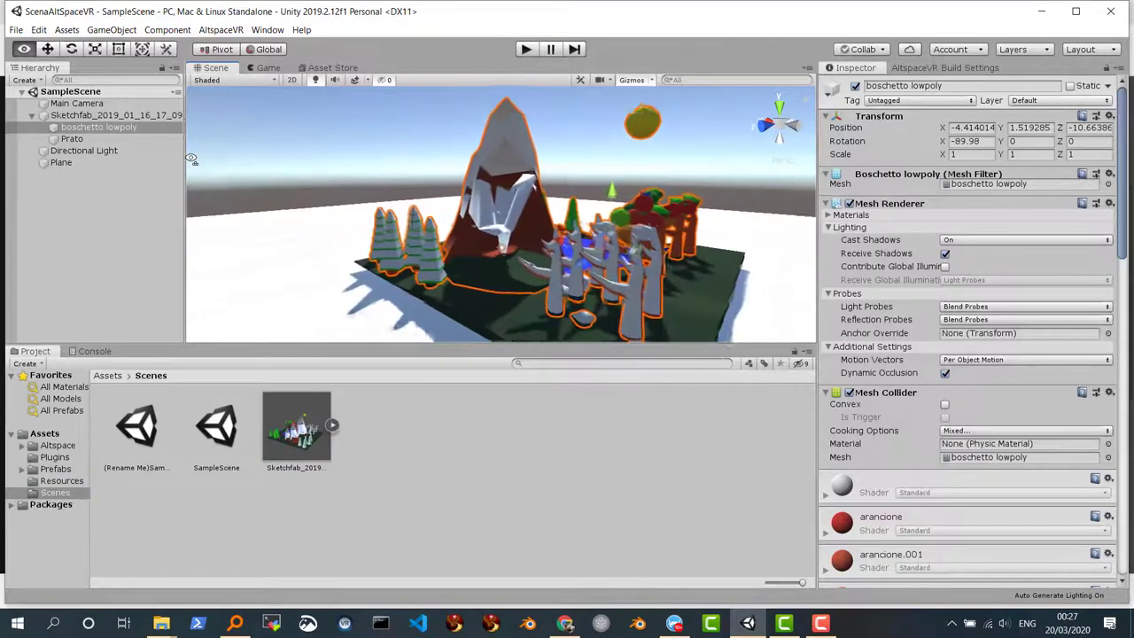
scroll(275, 140, "up", 10)
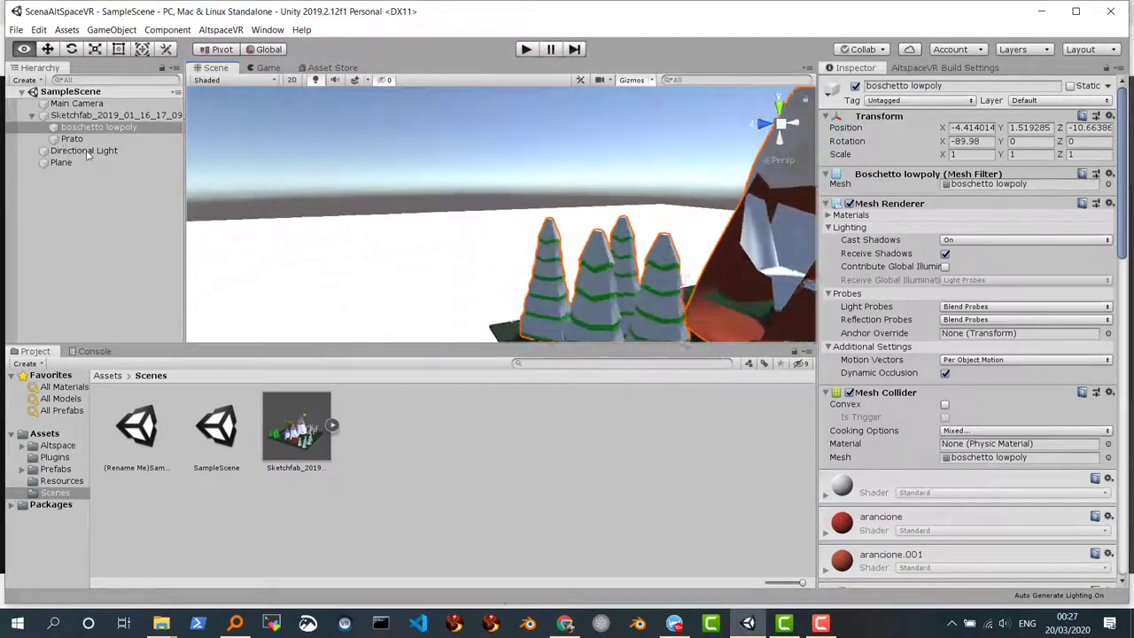
left_click_drag(276, 140, 894, 158, "alt")
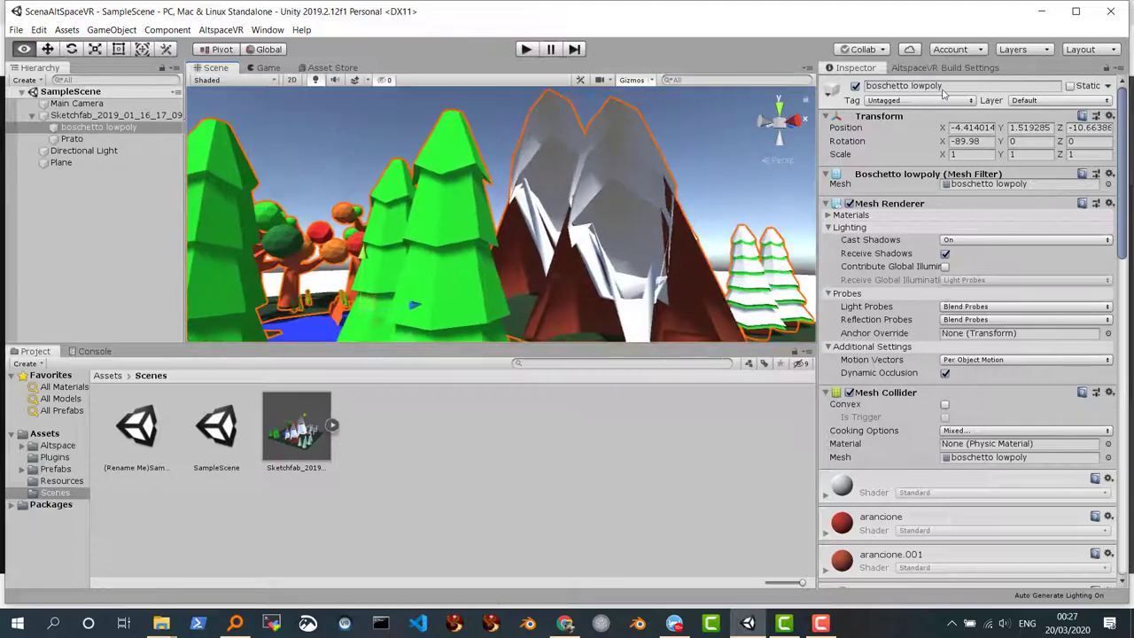
key("f")
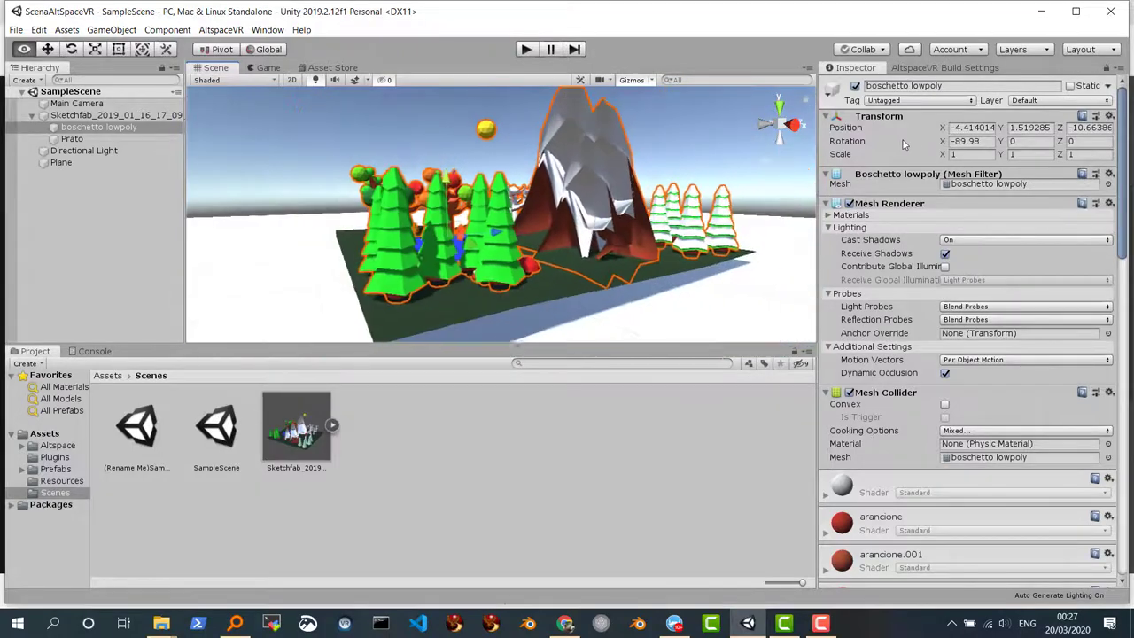
left_click_drag(588, 198, 564, 209, "alt")
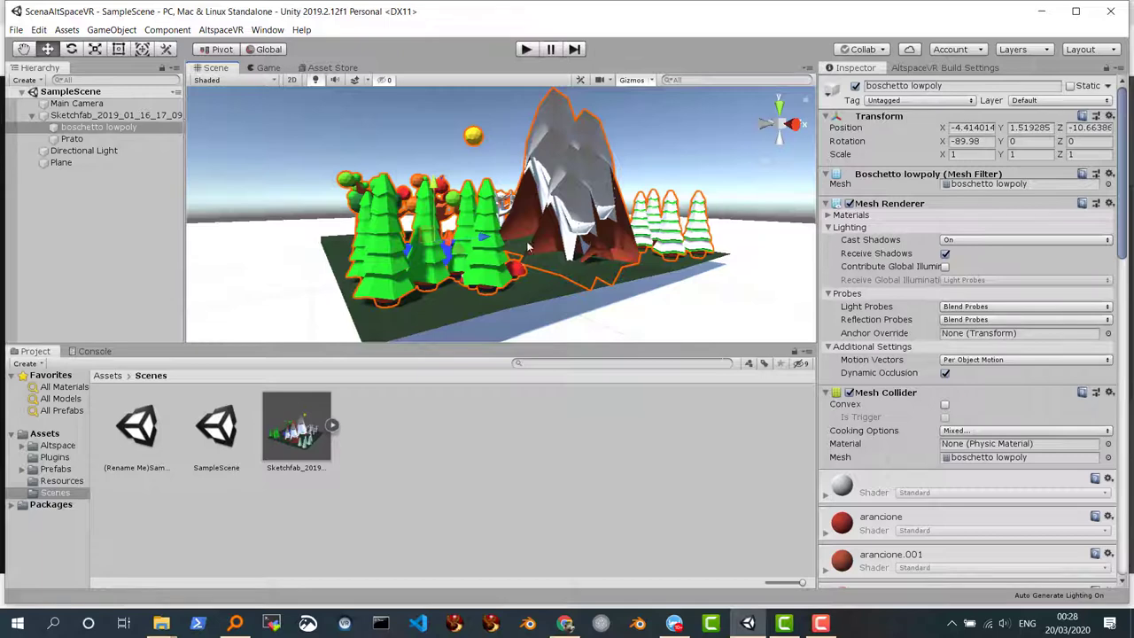
mouse_move(546, 304)
left_mouse_down("alt")
mouse_move(451, 324)
mouse_move(485, 324)
left_mouse_up("alt")
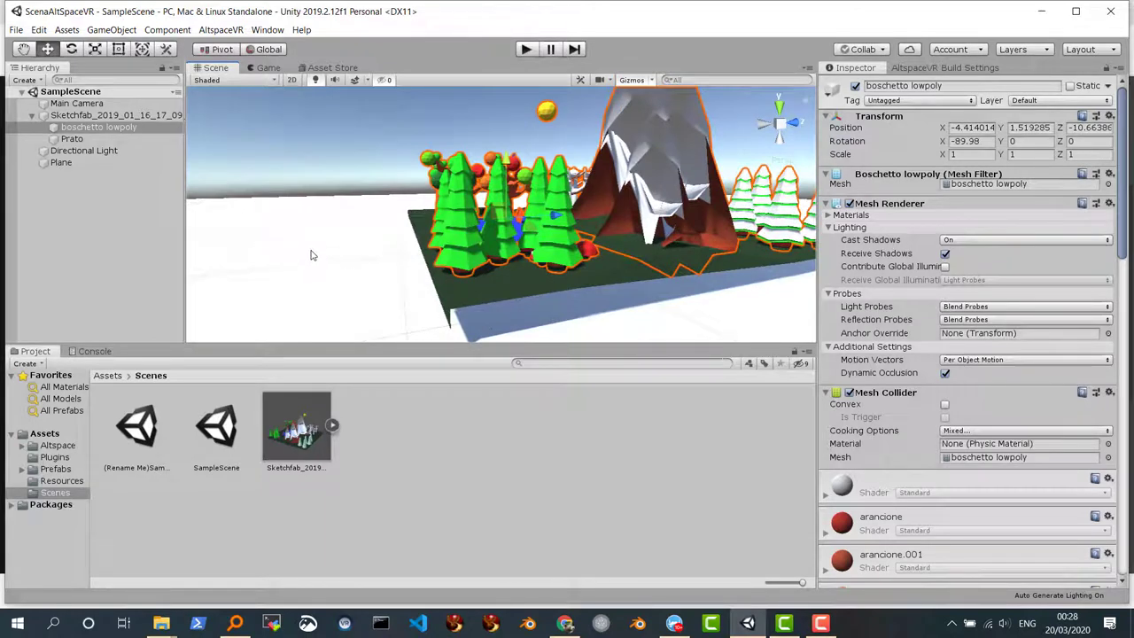
left_click(75, 166)
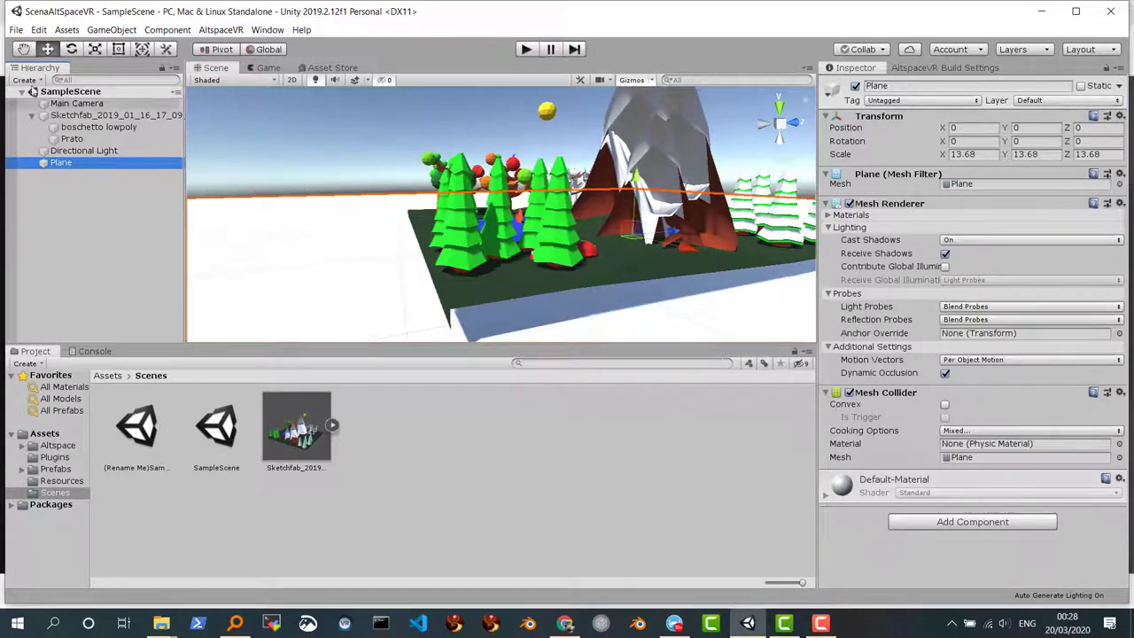
left_click_drag(387, 297, 420, 289, "alt")
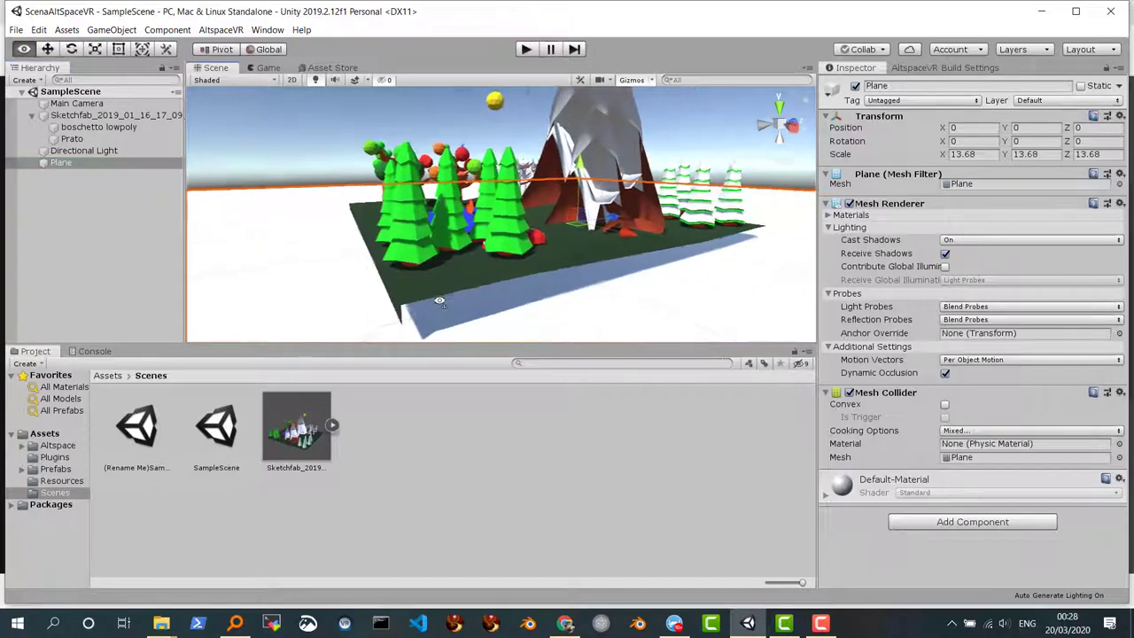